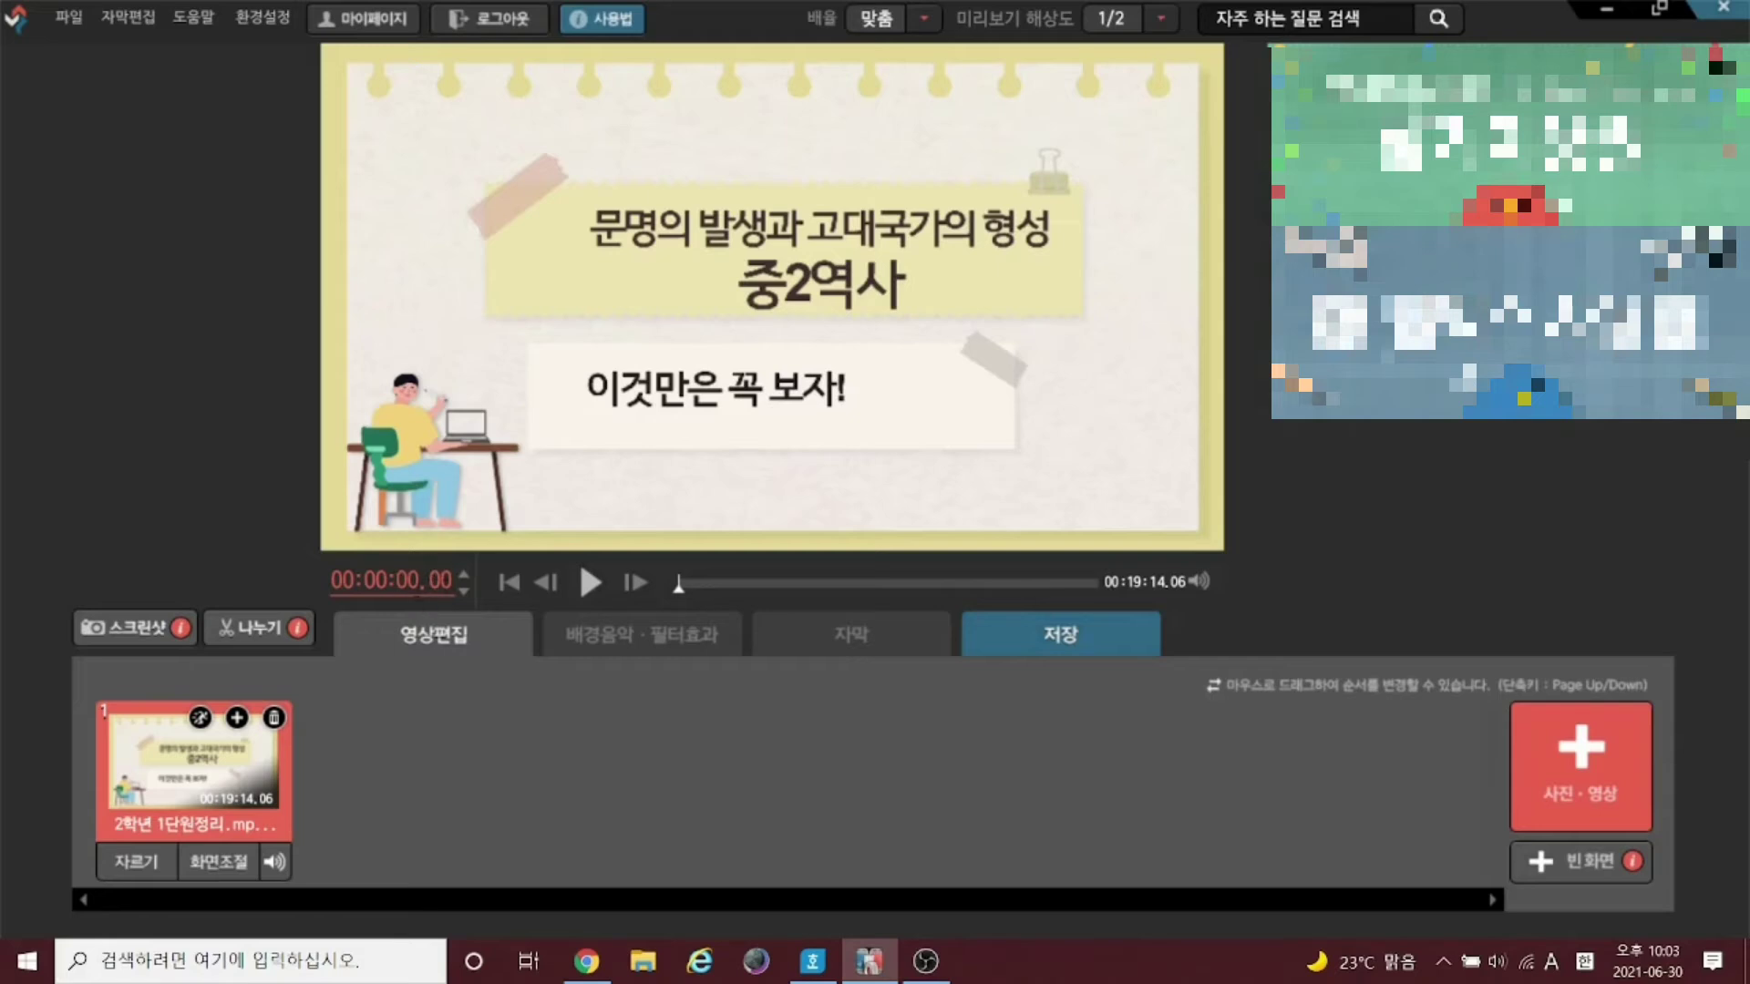
Move the playhead to 00:00:20.00, then bring it back to the start of the video
left_click(410, 581)
type("20")
key("Tab")
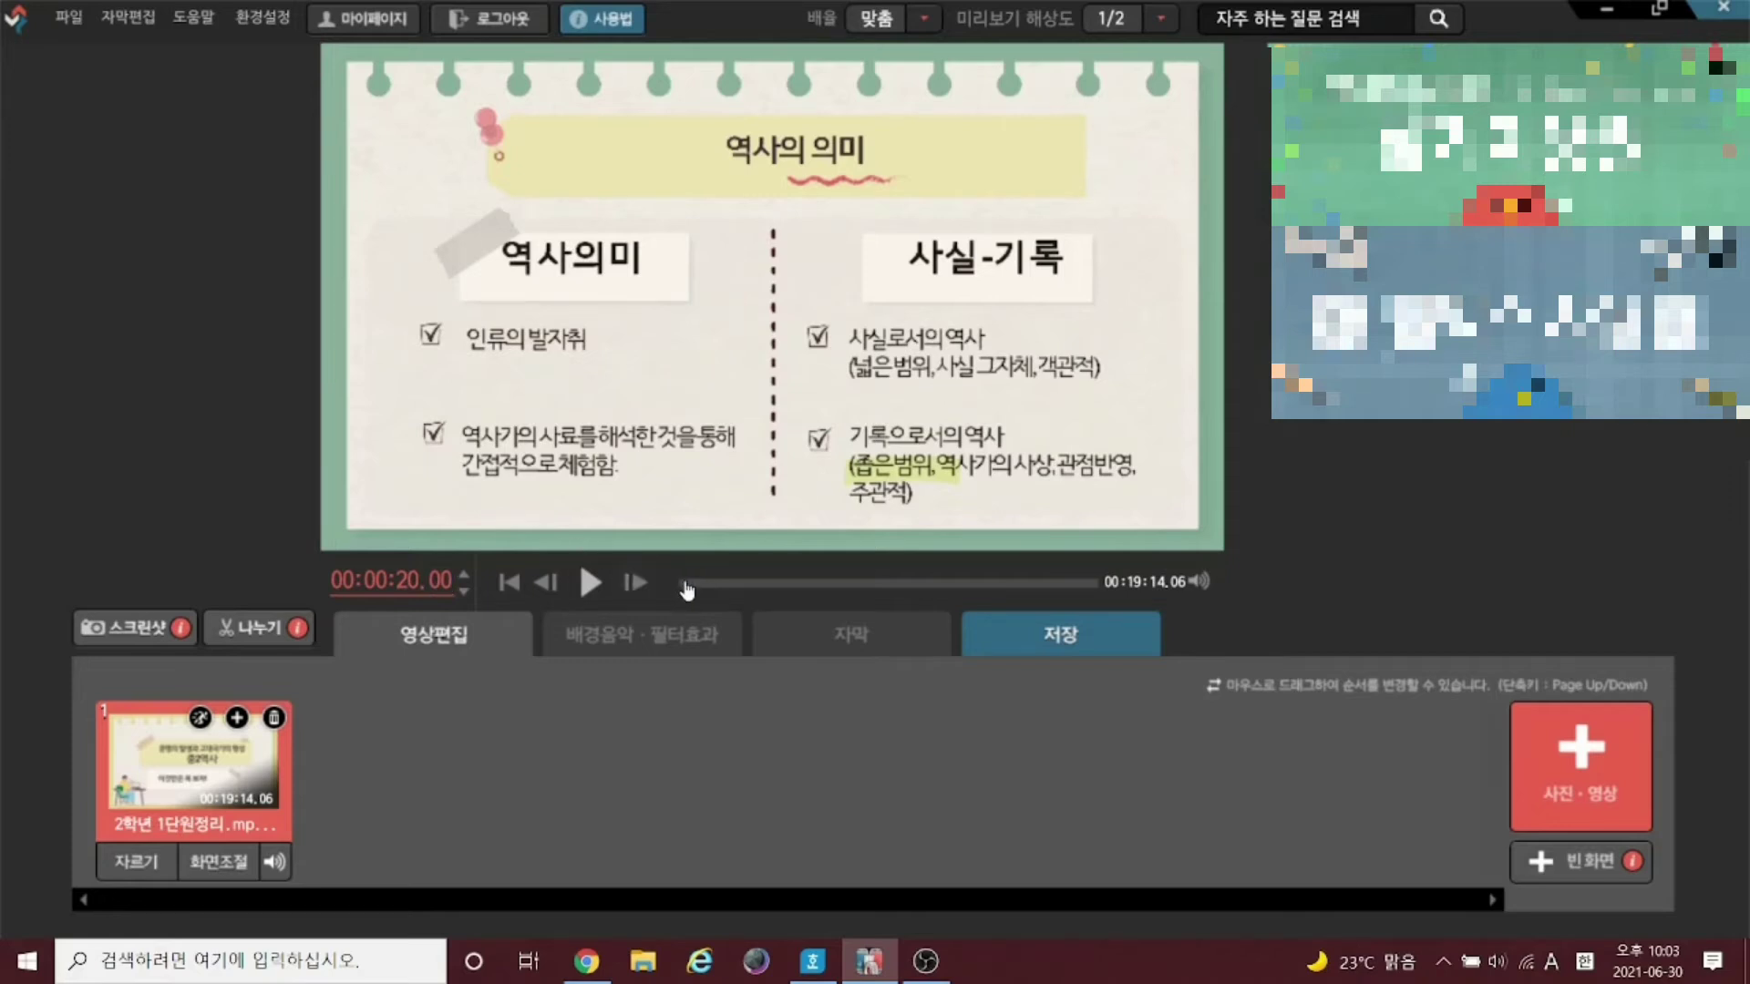
left_click_drag(687, 591, 678, 589)
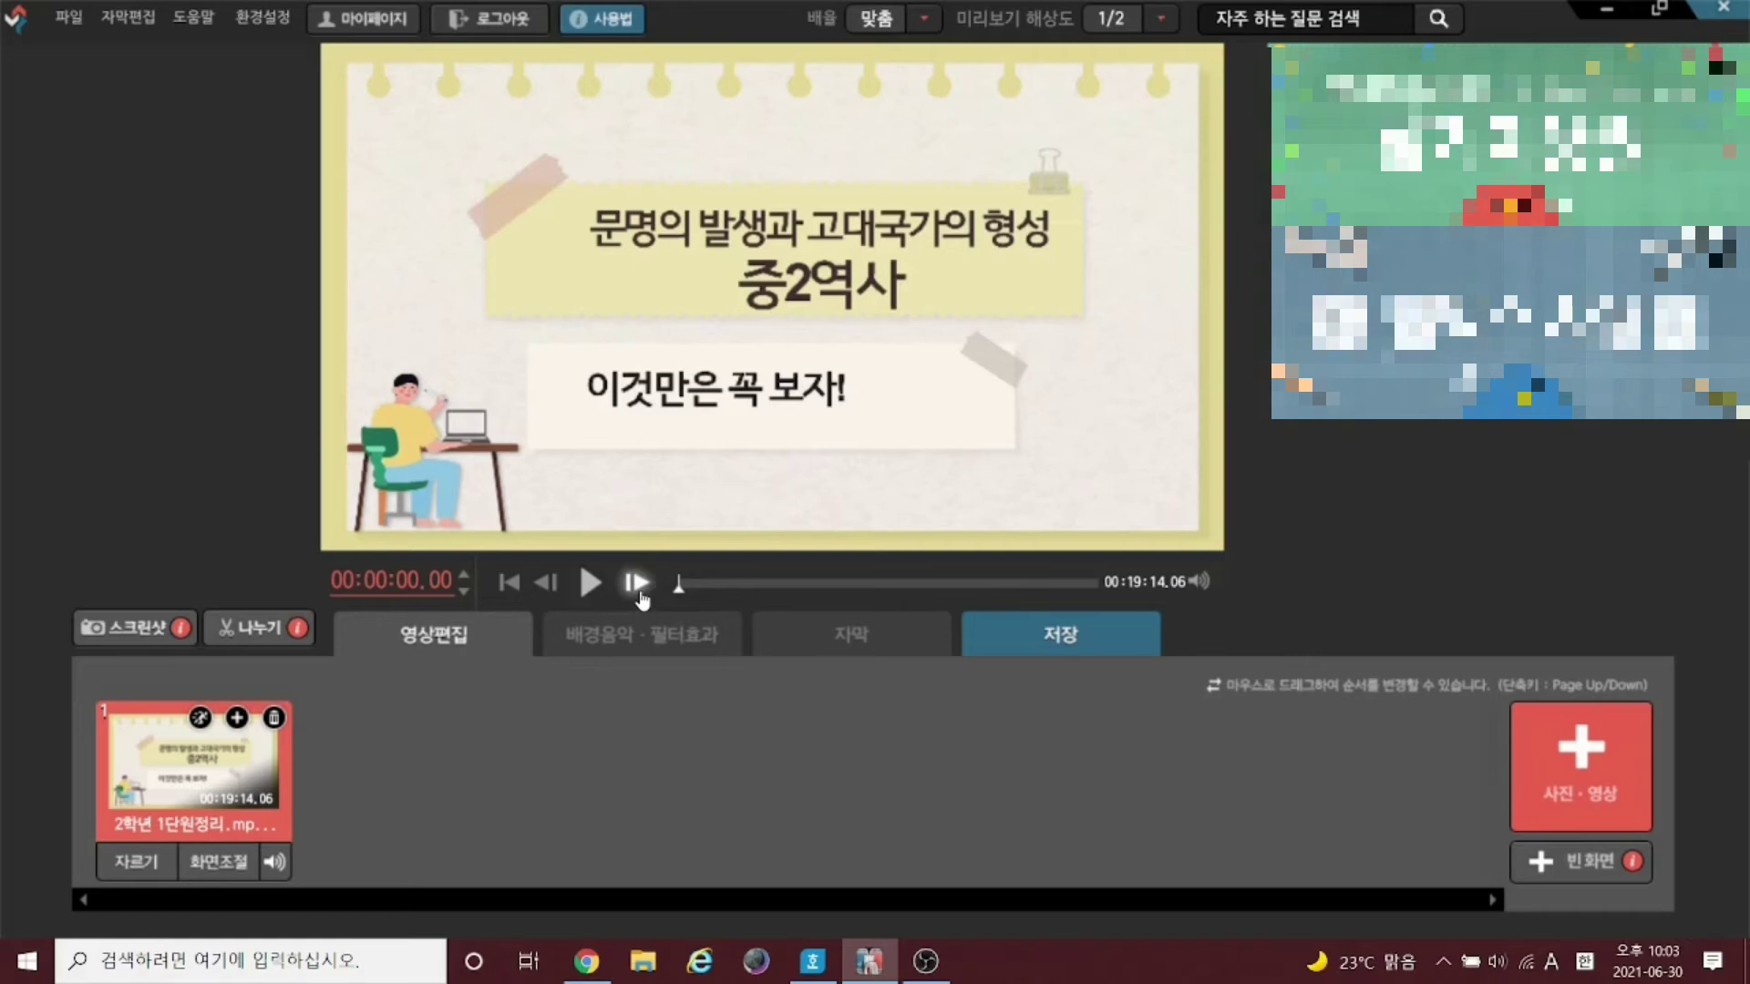
Split the video at 00:00:04.03 after playing up to that point, and delete the opening piece
left_click(591, 582)
left_click(597, 596)
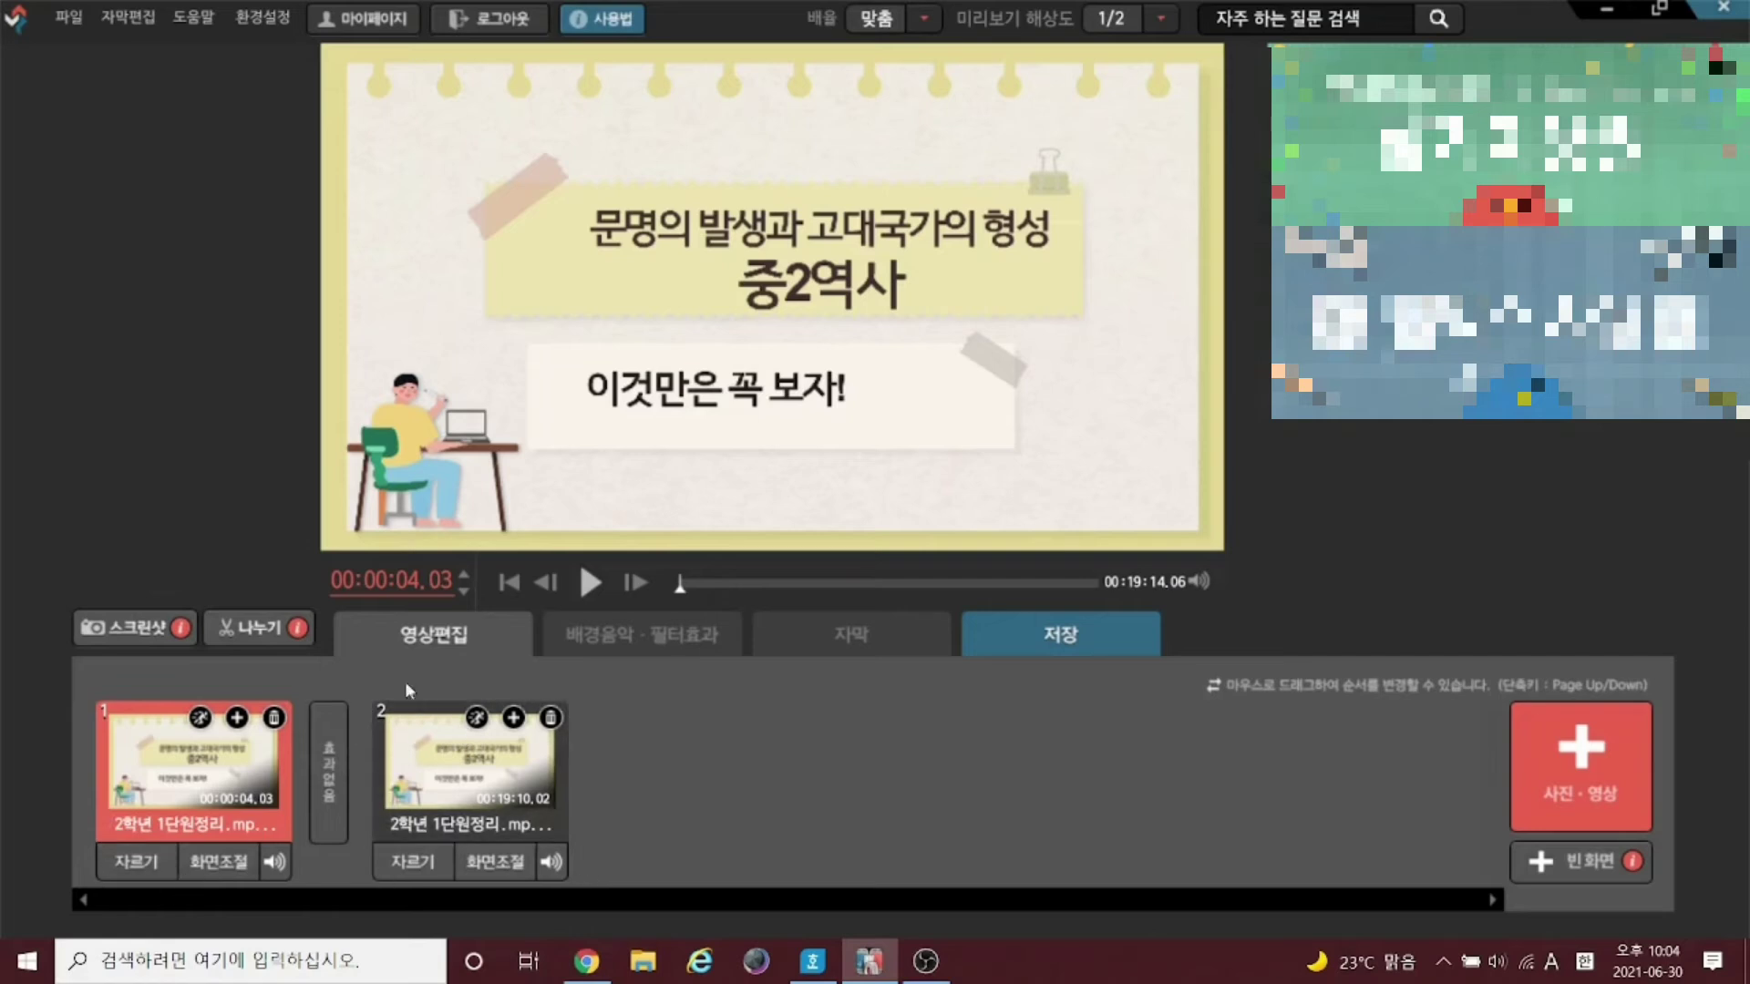
left_click(275, 720)
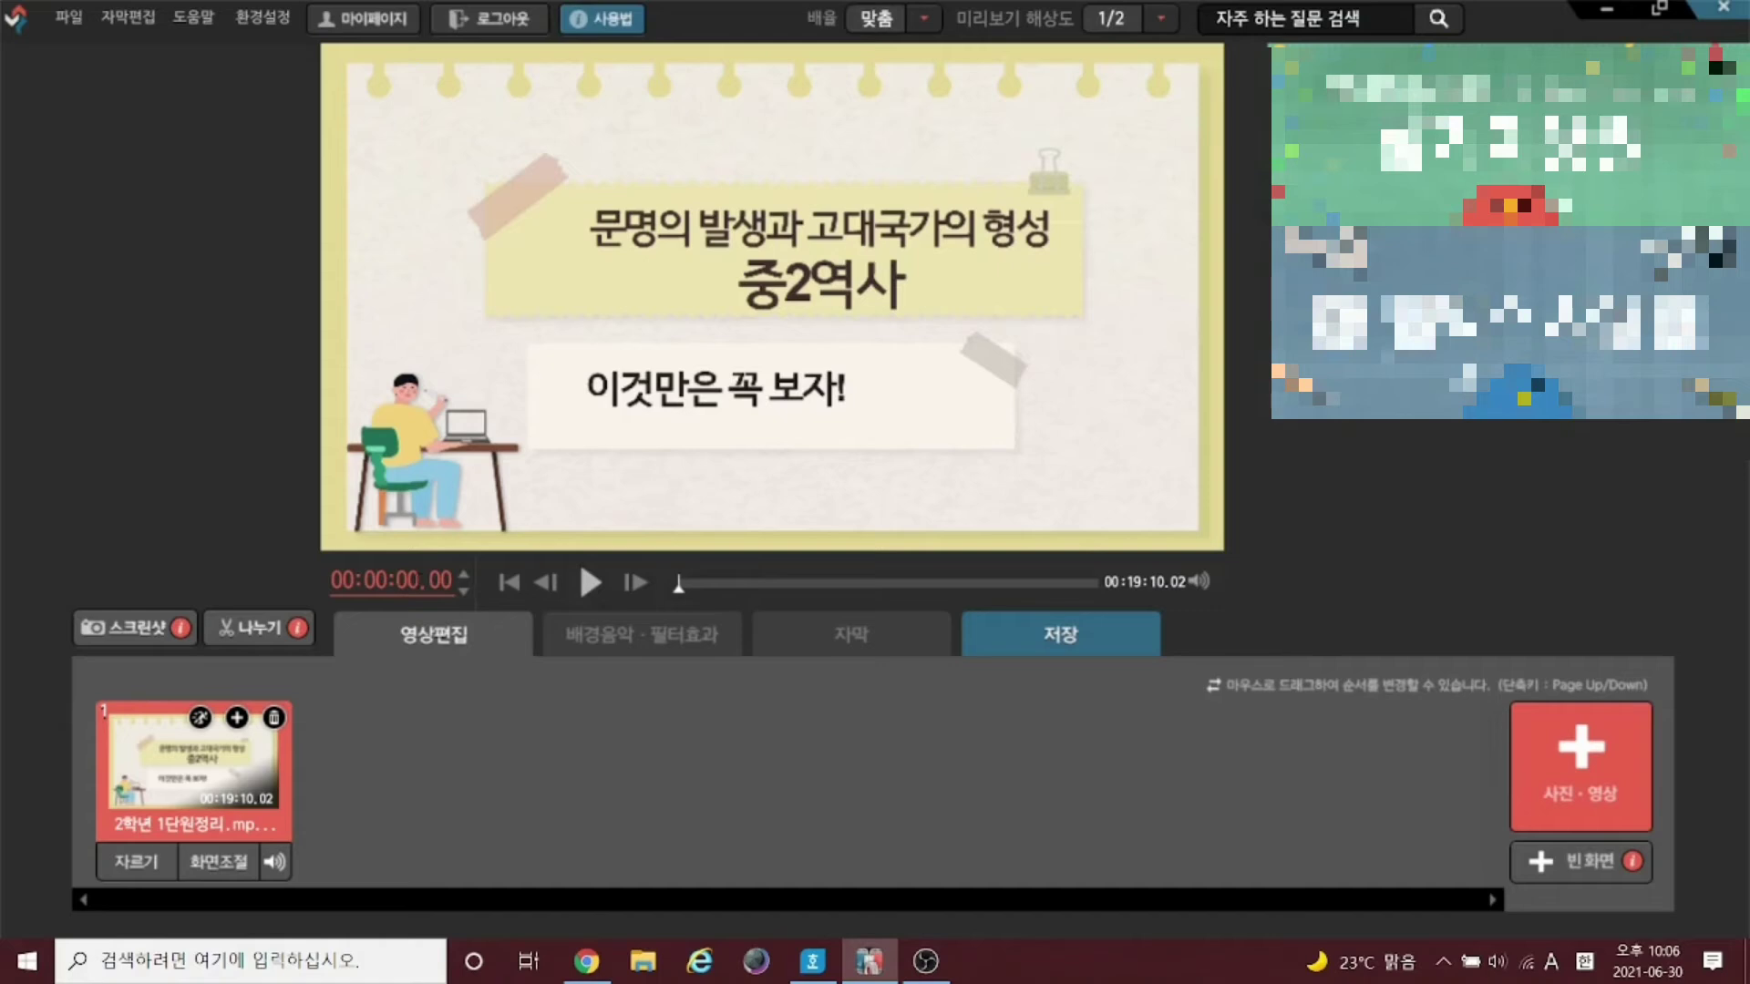
Split the video at 00:00:00.04 and again two seconds further on, at 00:00:02.04
left_click(465, 578)
left_click(465, 577)
key("ctrl+x")
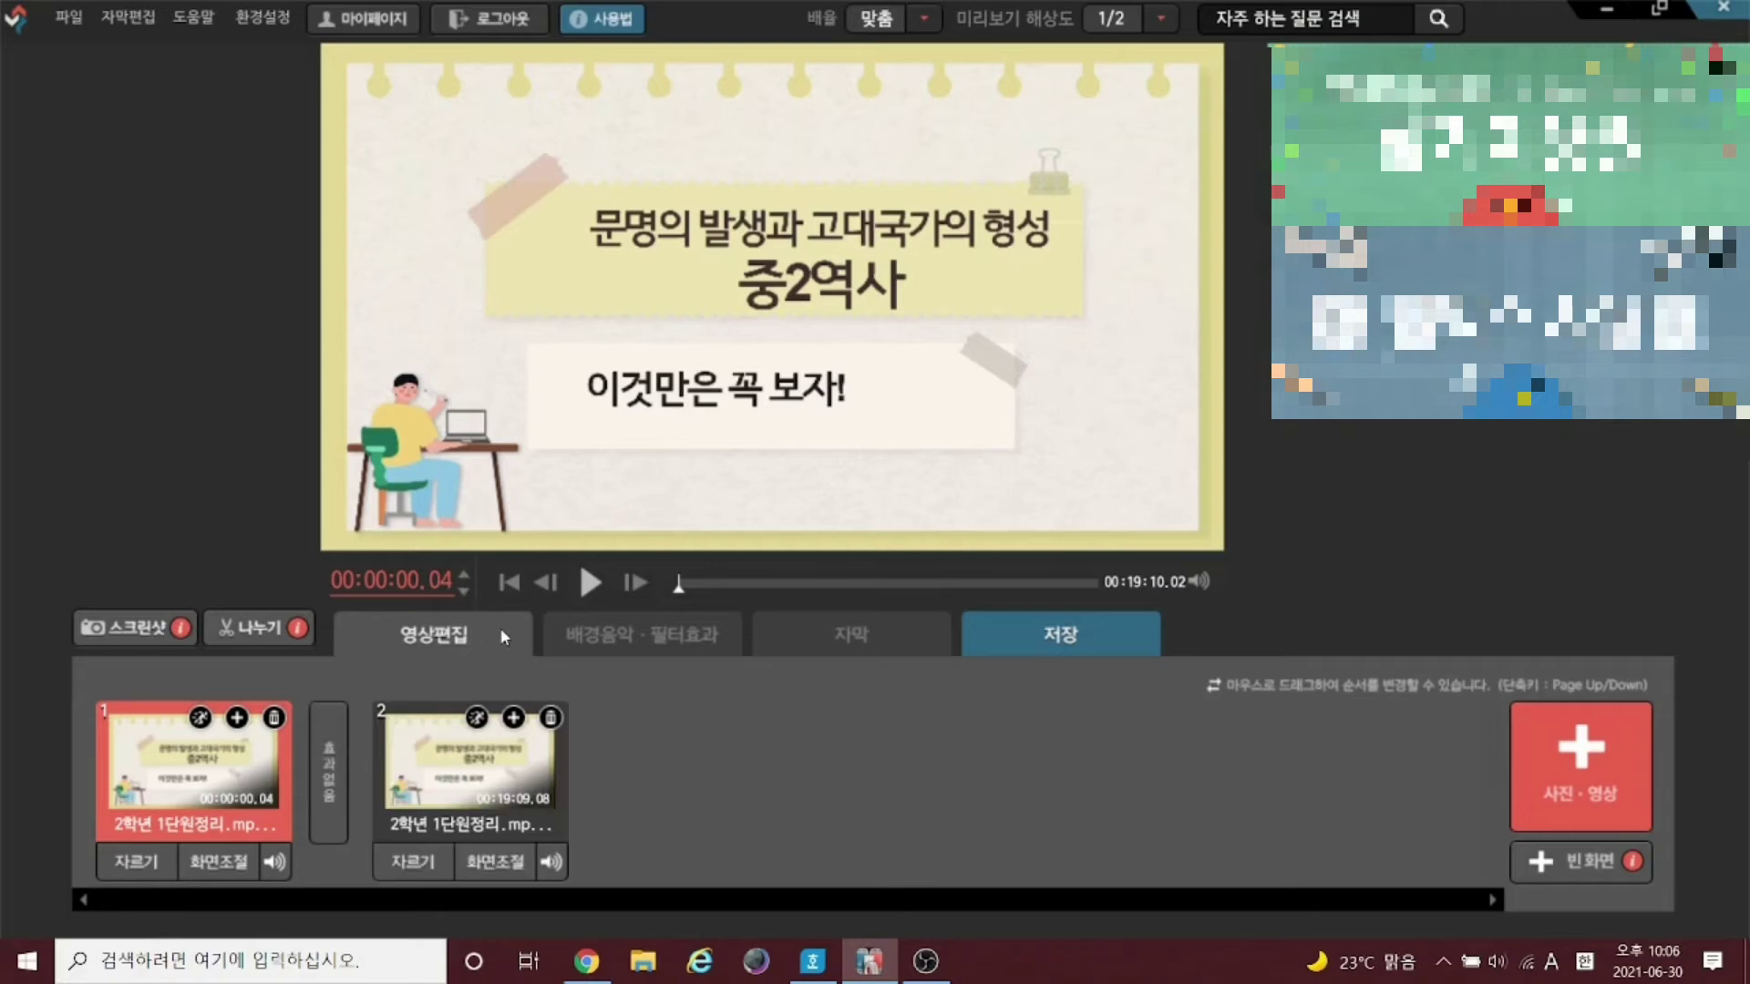
left_click(637, 583)
left_click(637, 584)
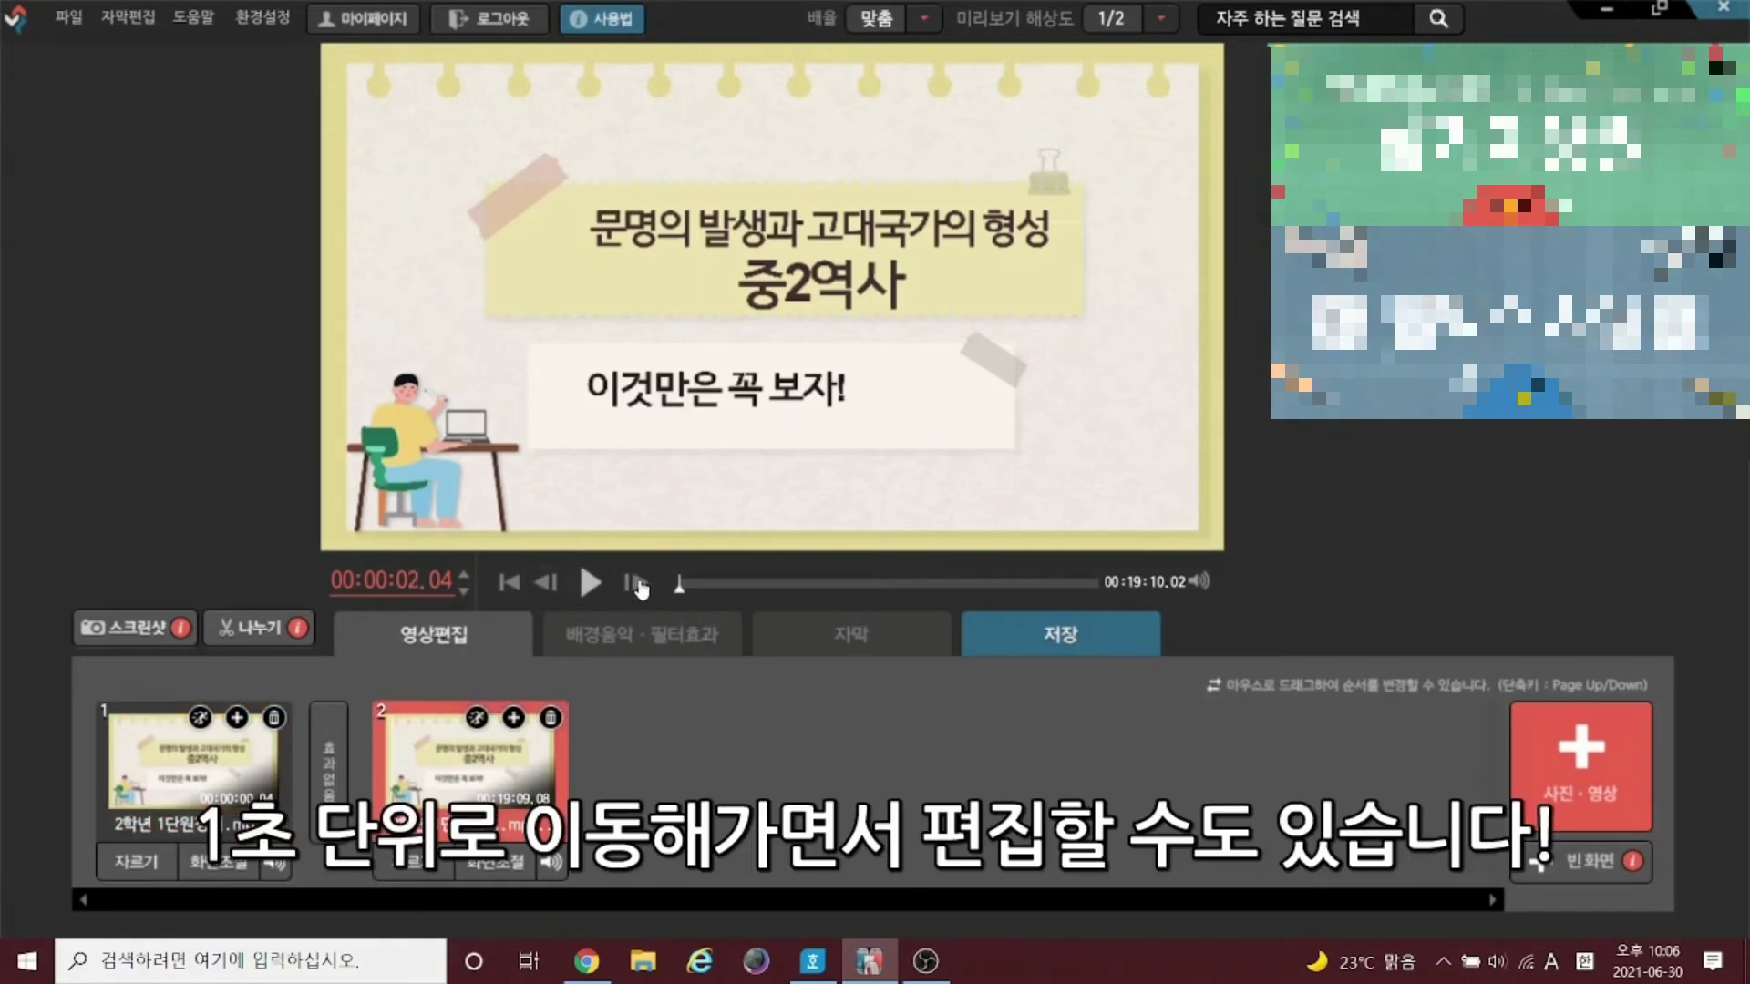
key("s")
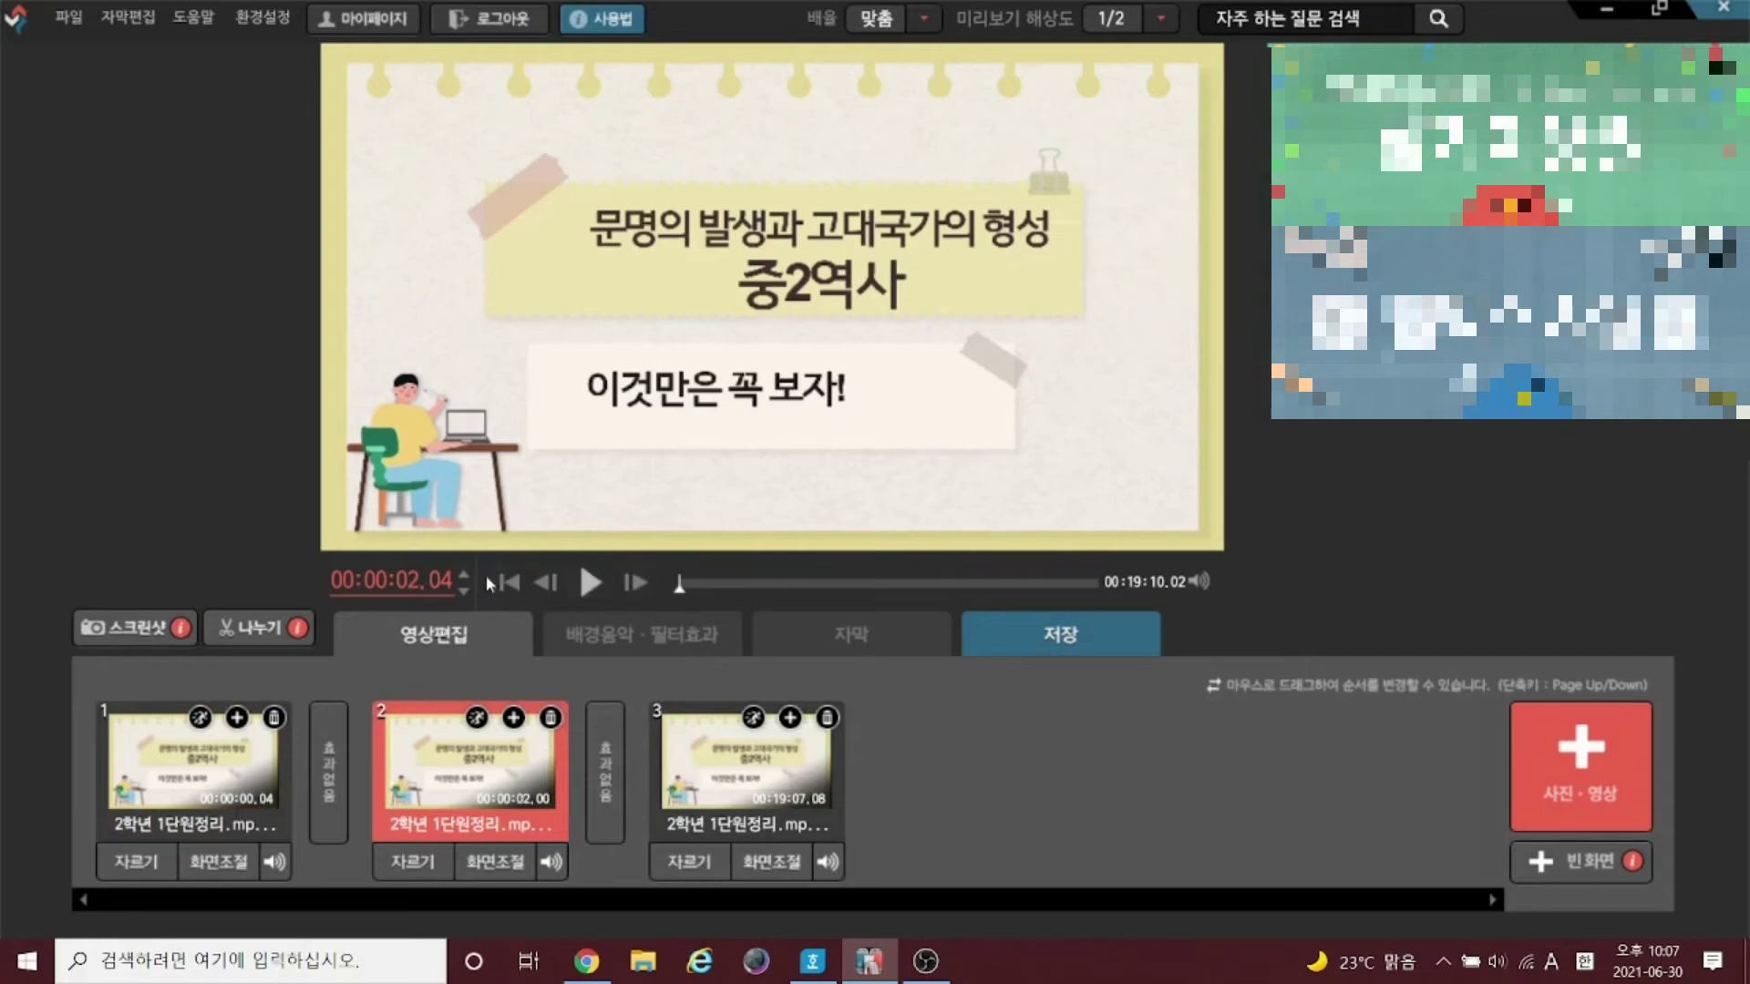
Delete the two short opening pieces, the middle one first, leaving only the long remaining clip
left_click(551, 717)
left_click(278, 734)
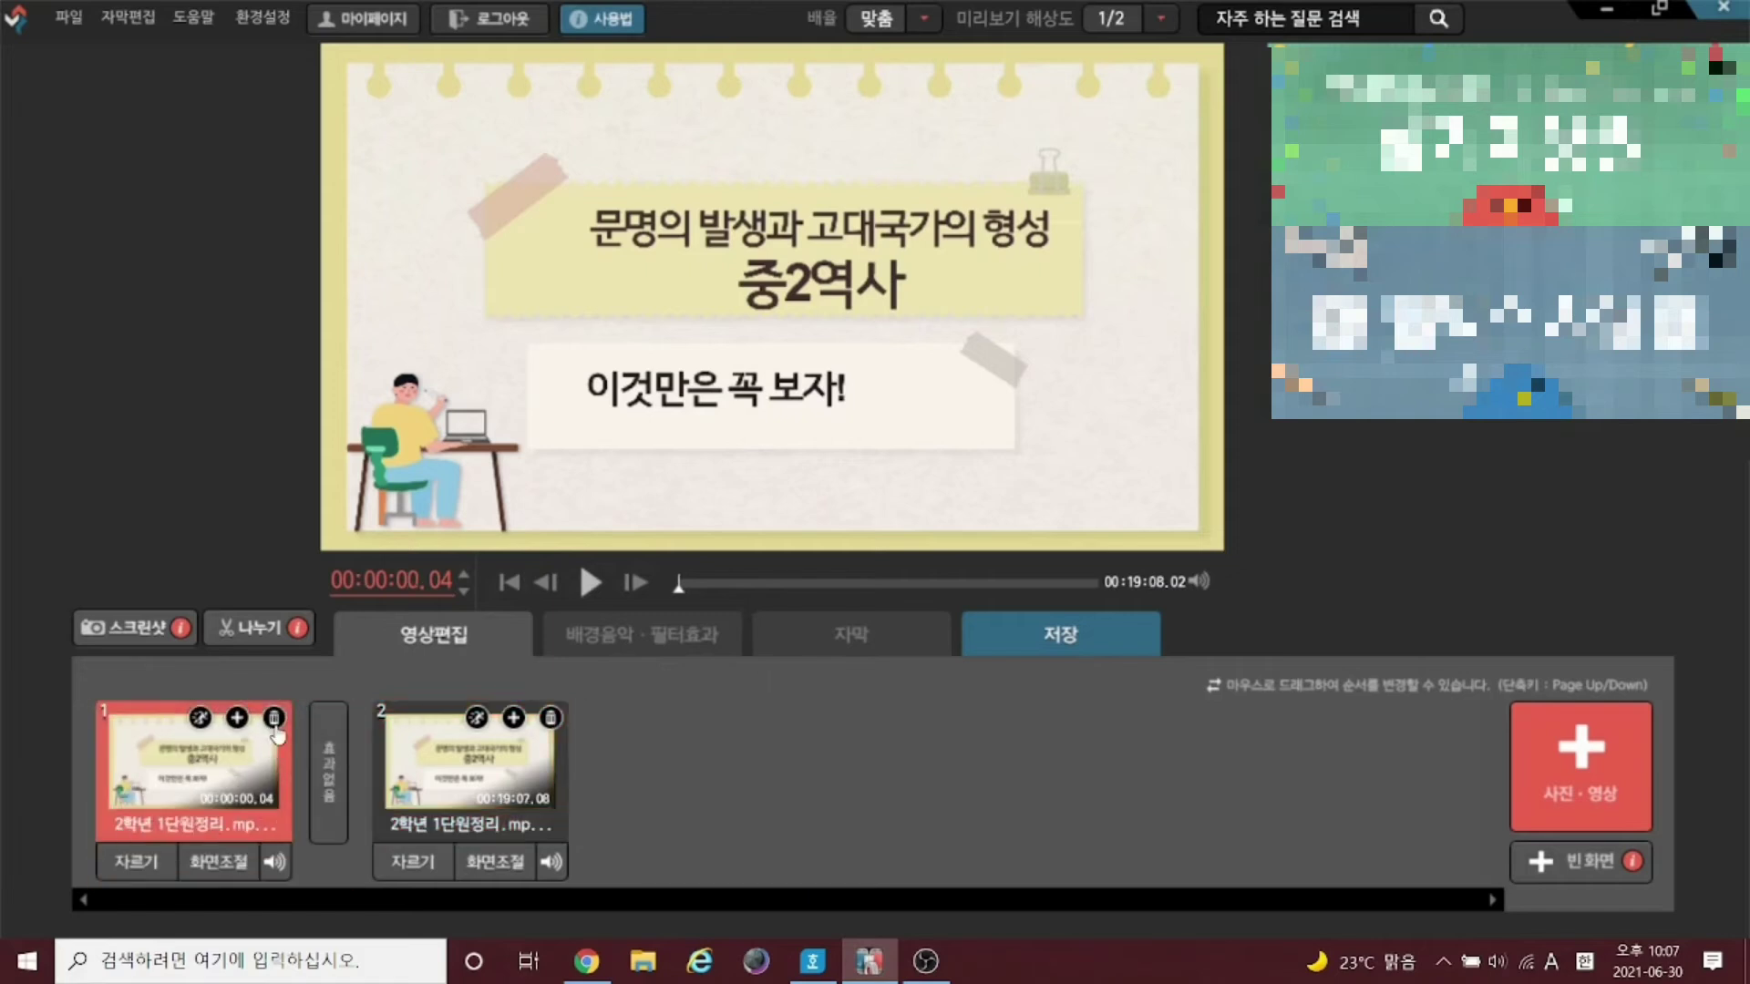
left_click(276, 724)
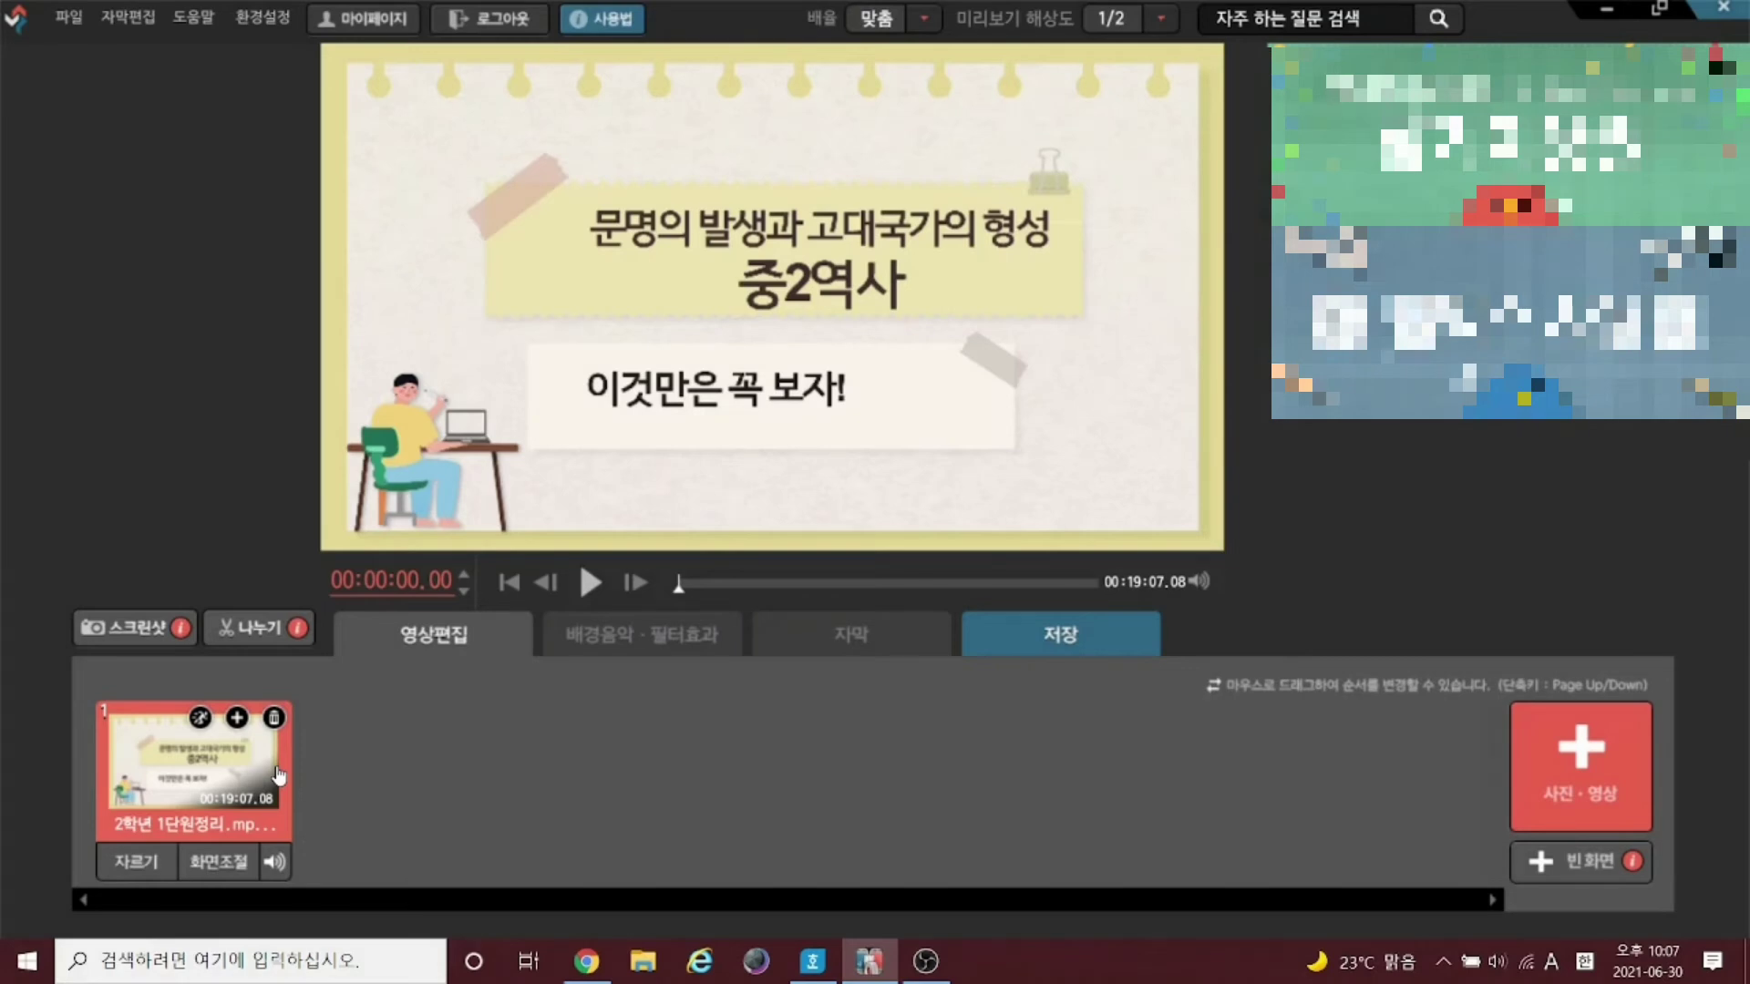
Advance the playhead frame by frame past one second, and move it back one second to 00:00:00.06
key("Right")
key("Right")
key("Right")
key("Right")
key("Right")
key("Right")
key("Right")
key("Right")
key("Right")
key("Right")
key("Right")
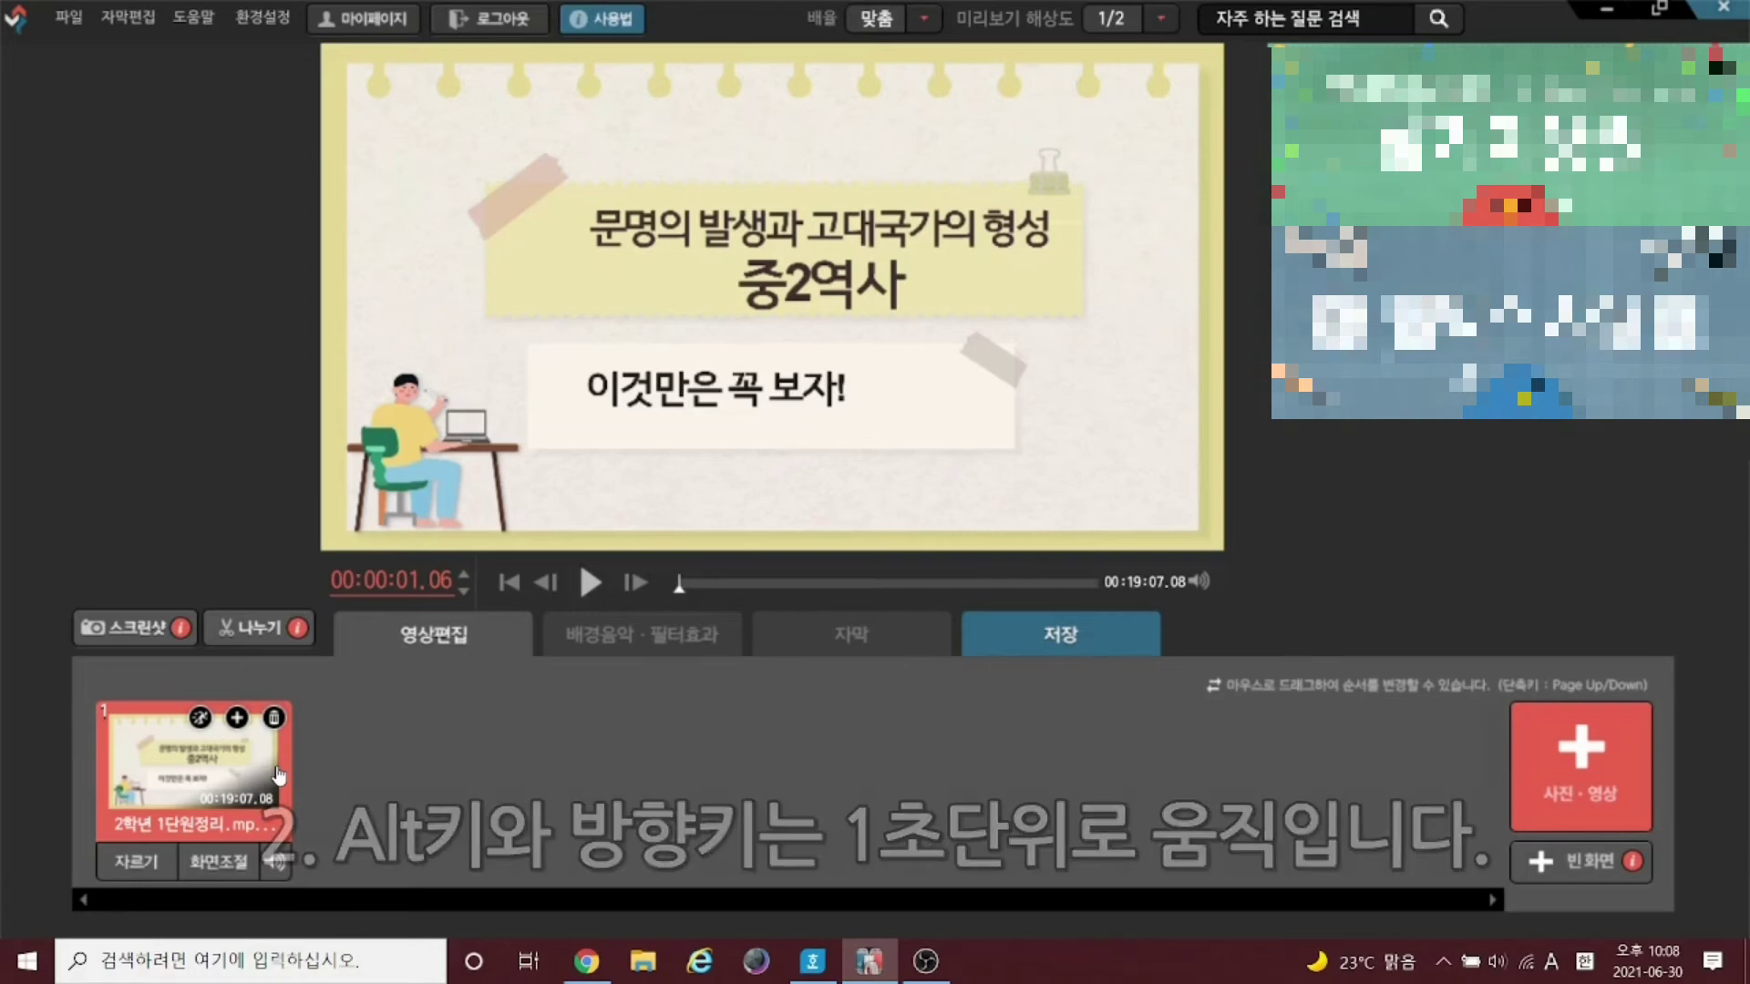
key("alt+Left")
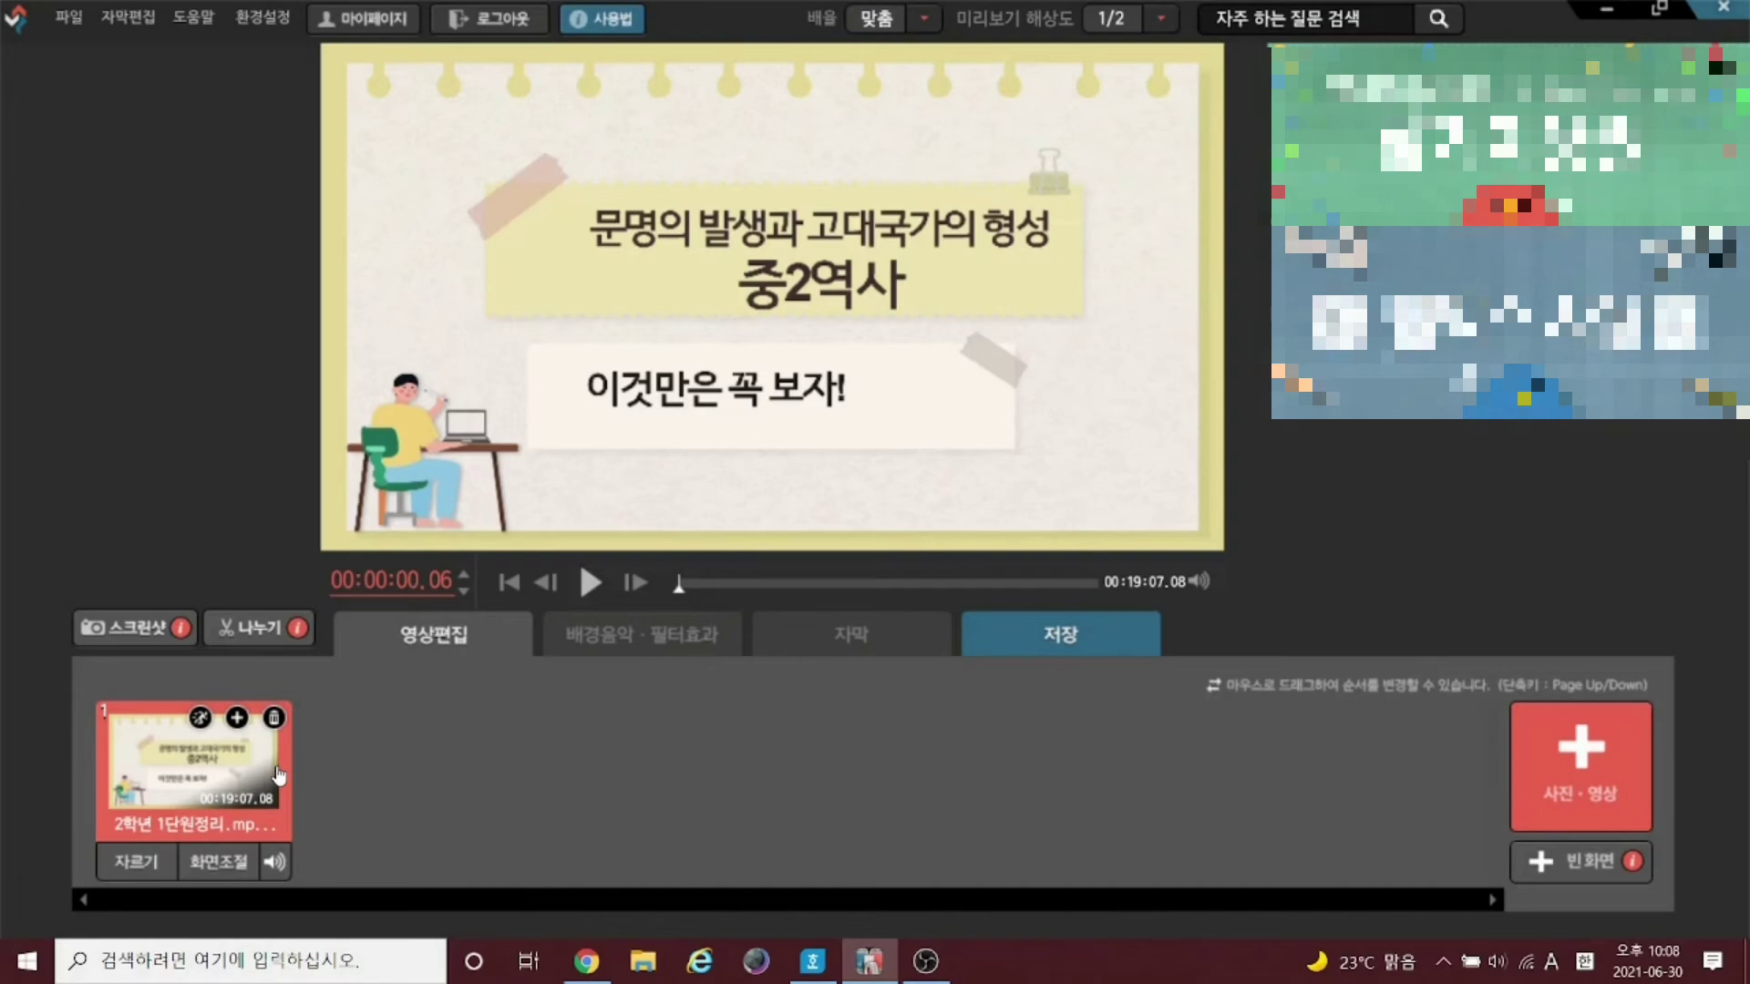
Advance the playhead in one-second steps to 00:00:05.06 and split the clip there
key("alt+Right")
key("alt+Right")
key("alt+Right")
key("alt+Right")
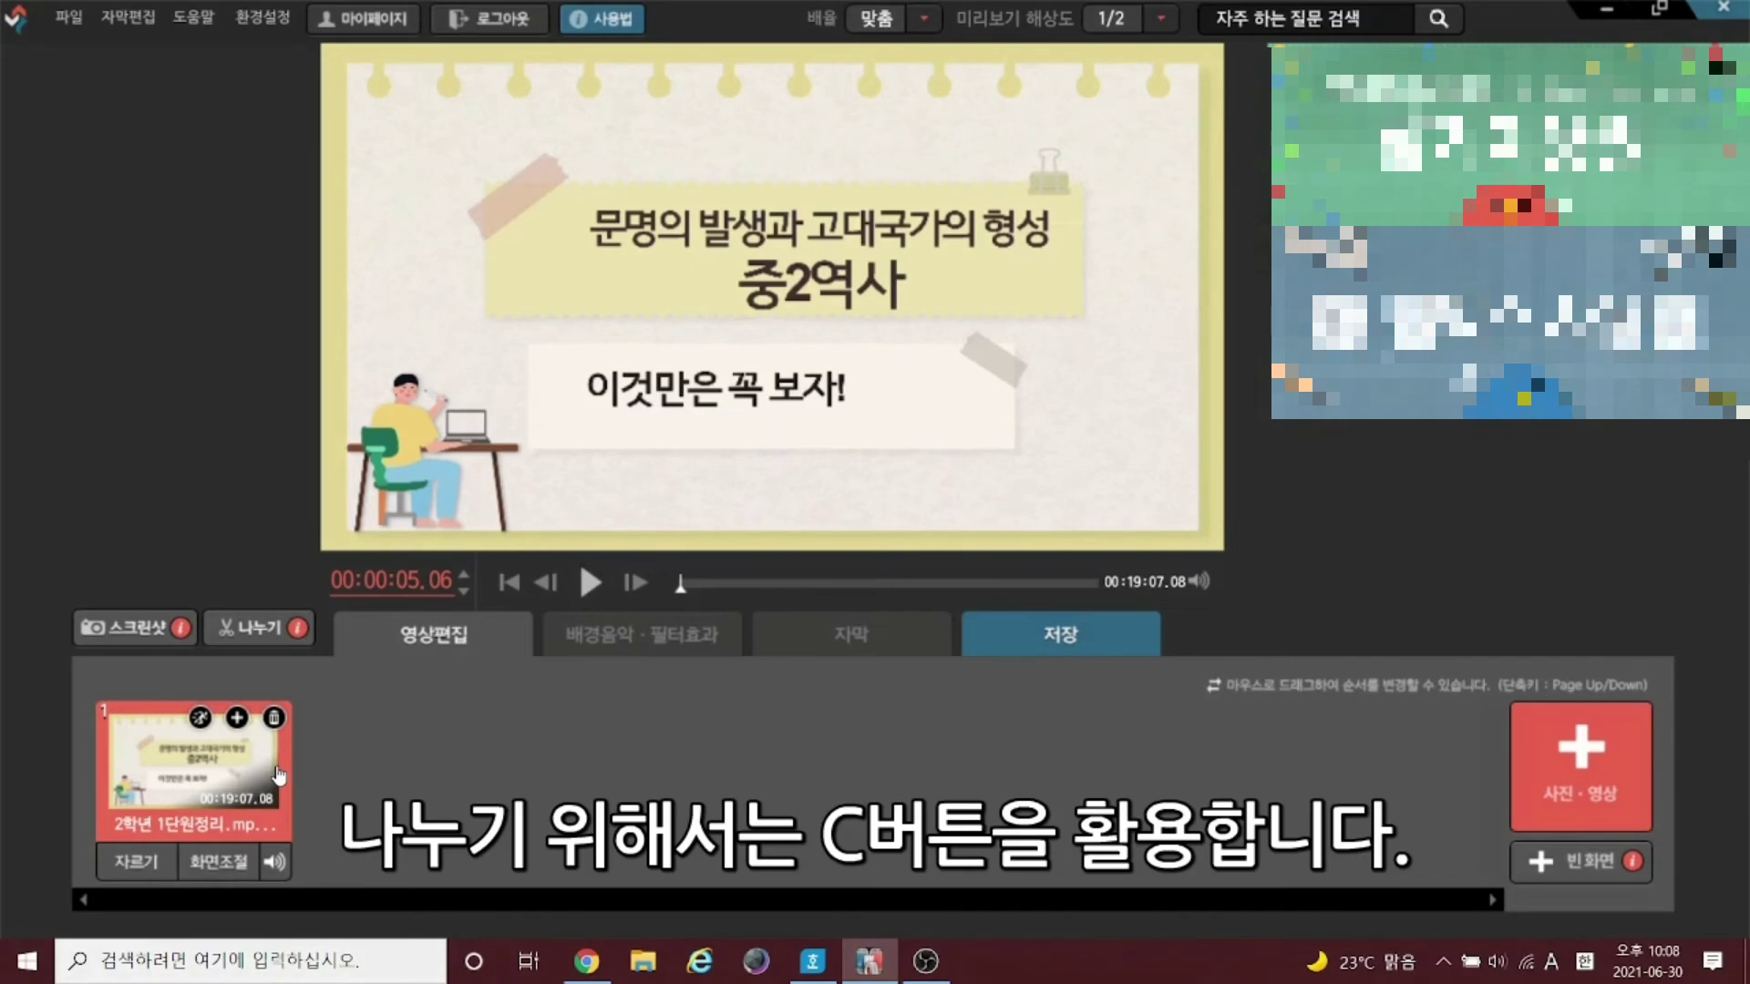
key("c")
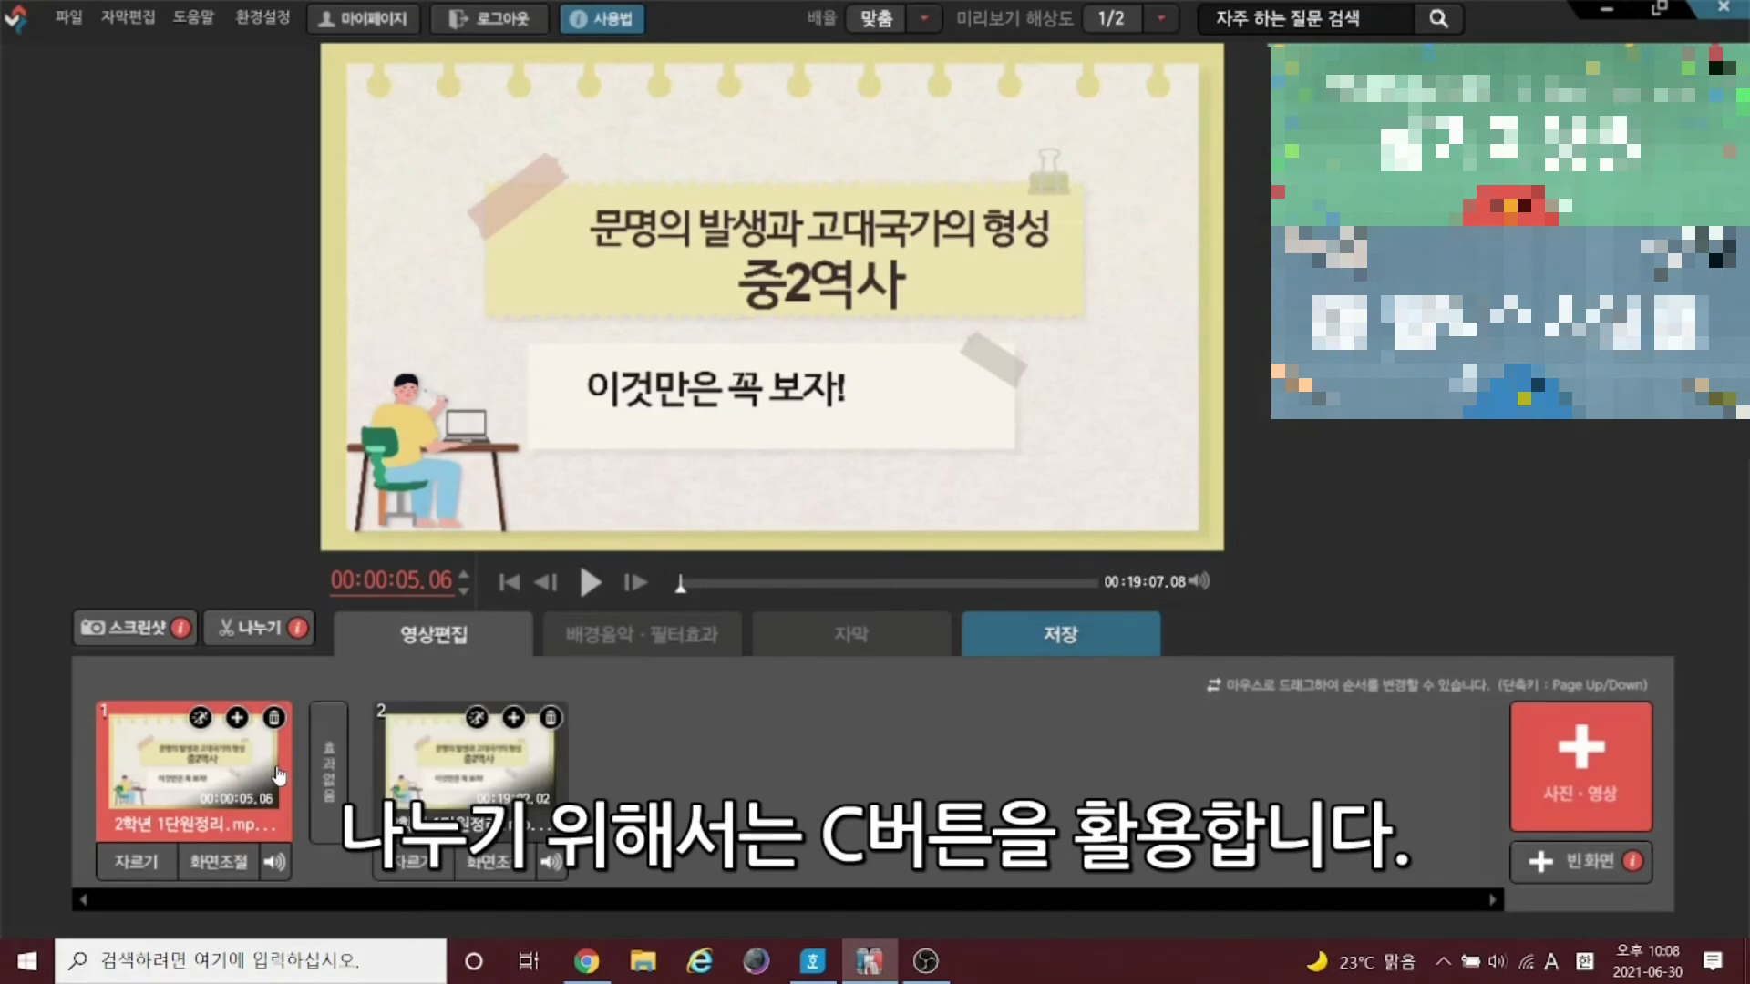
Play the second piece for a moment, pause it, and split it at the paused position
left_click(474, 809)
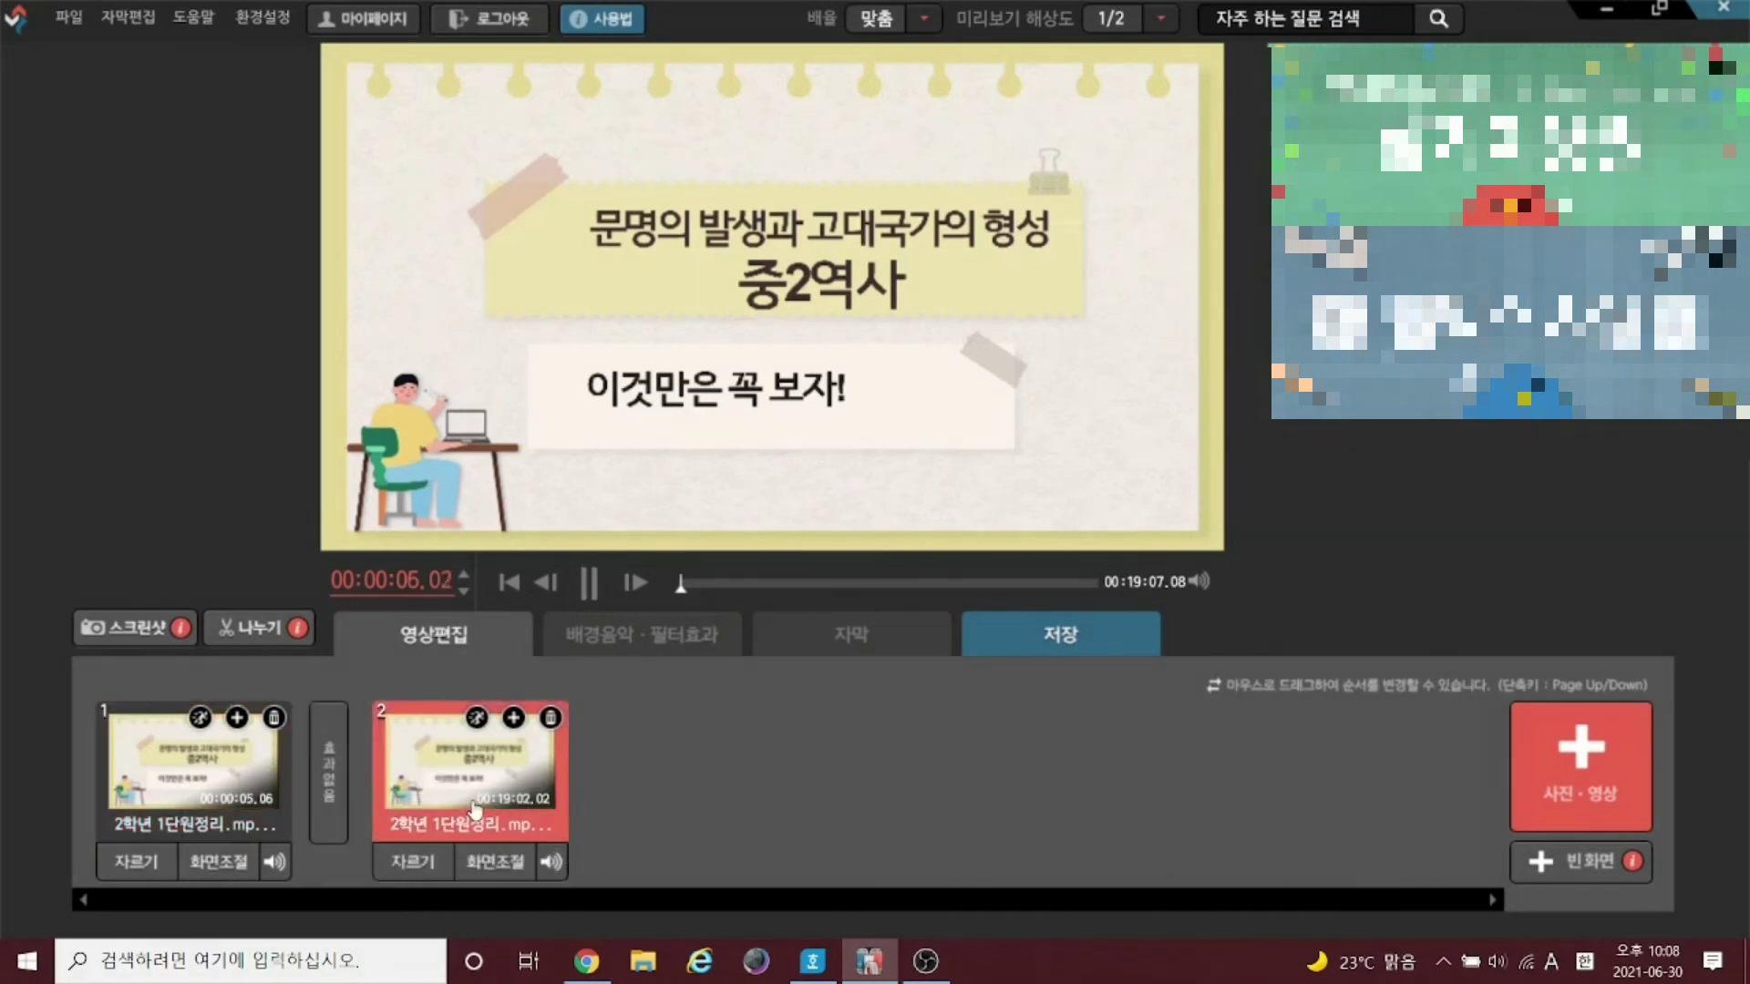
key("space")
key("c")
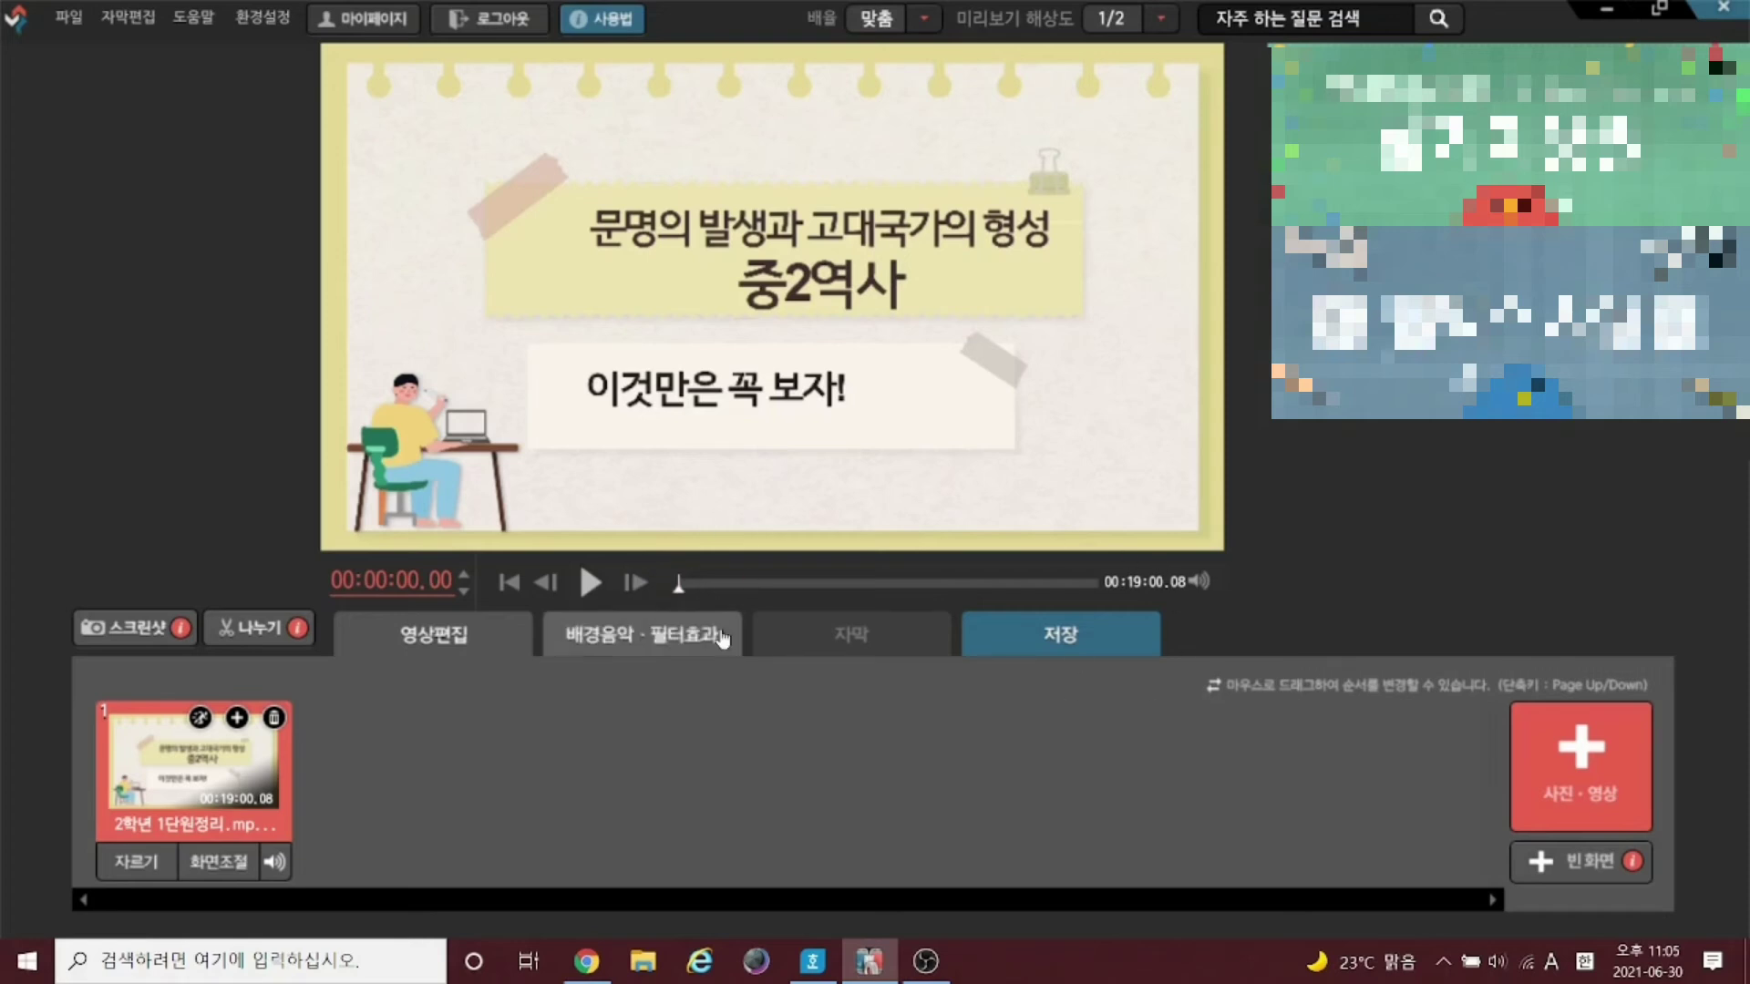
Move the playhead to about 00:07:56 and play the video there briefly
left_click_drag(683, 593, 858, 597)
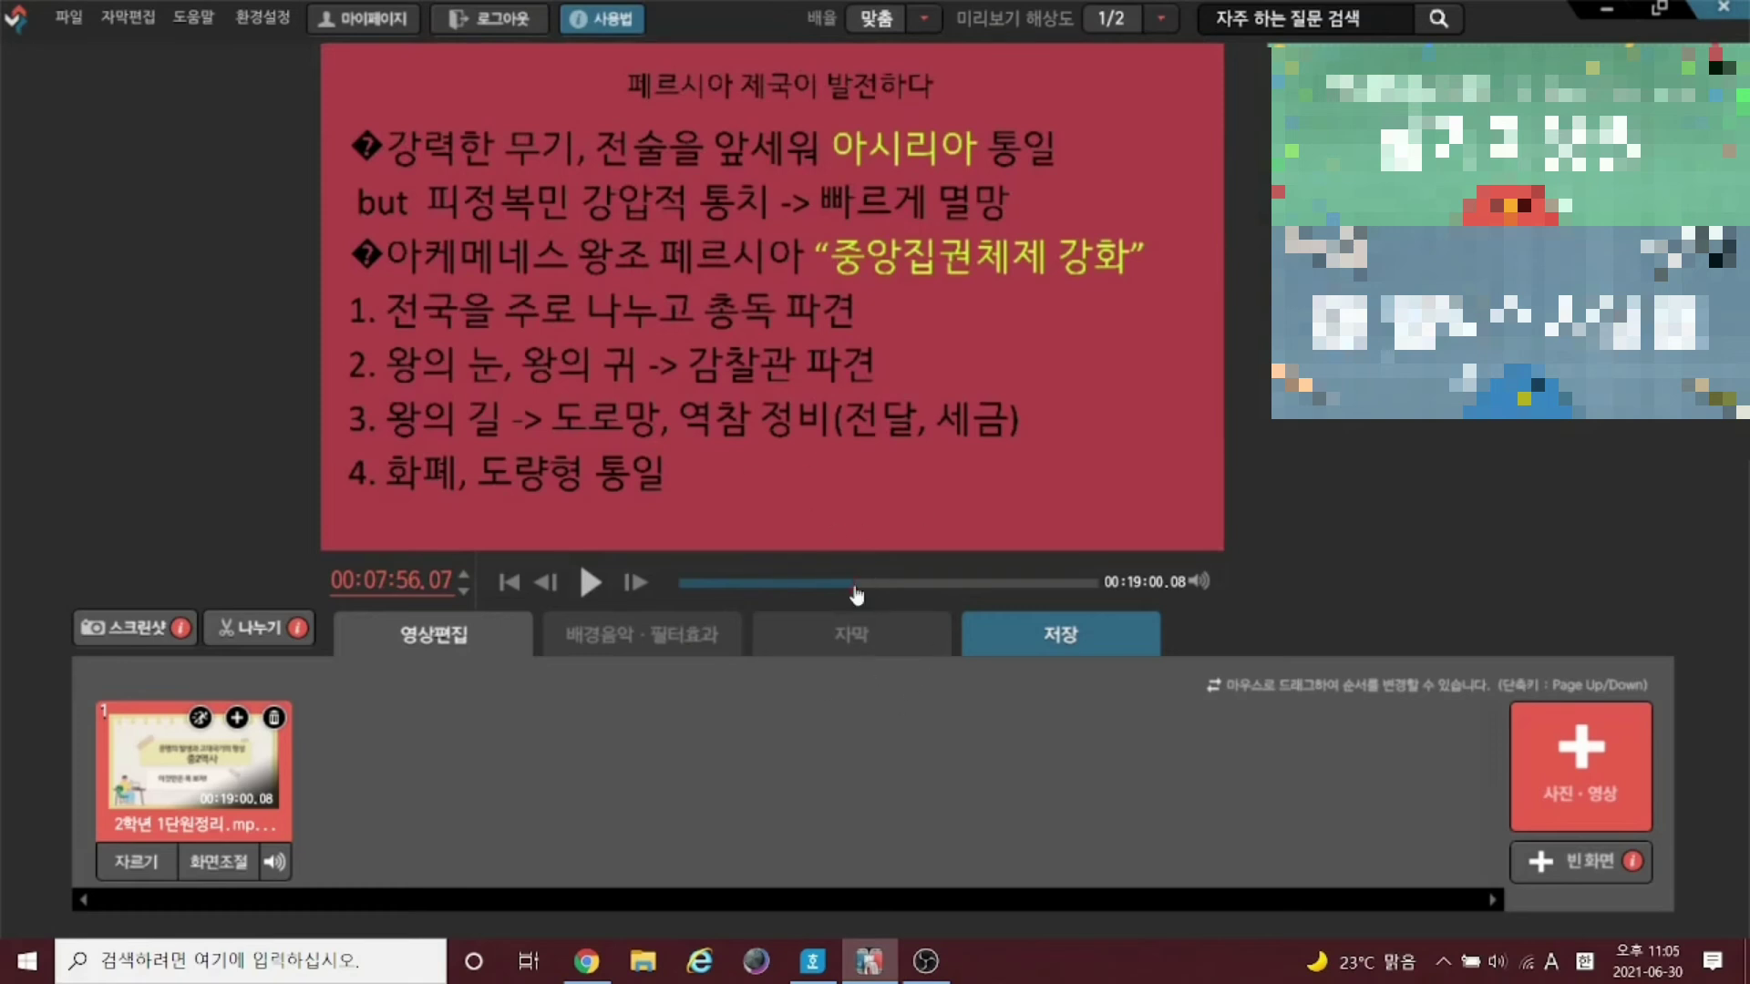
left_click(589, 583)
left_click(589, 585)
Split the clip at 00:02:07.05 using its time adjustment (시간 조절) dialog
left_click(111, 874)
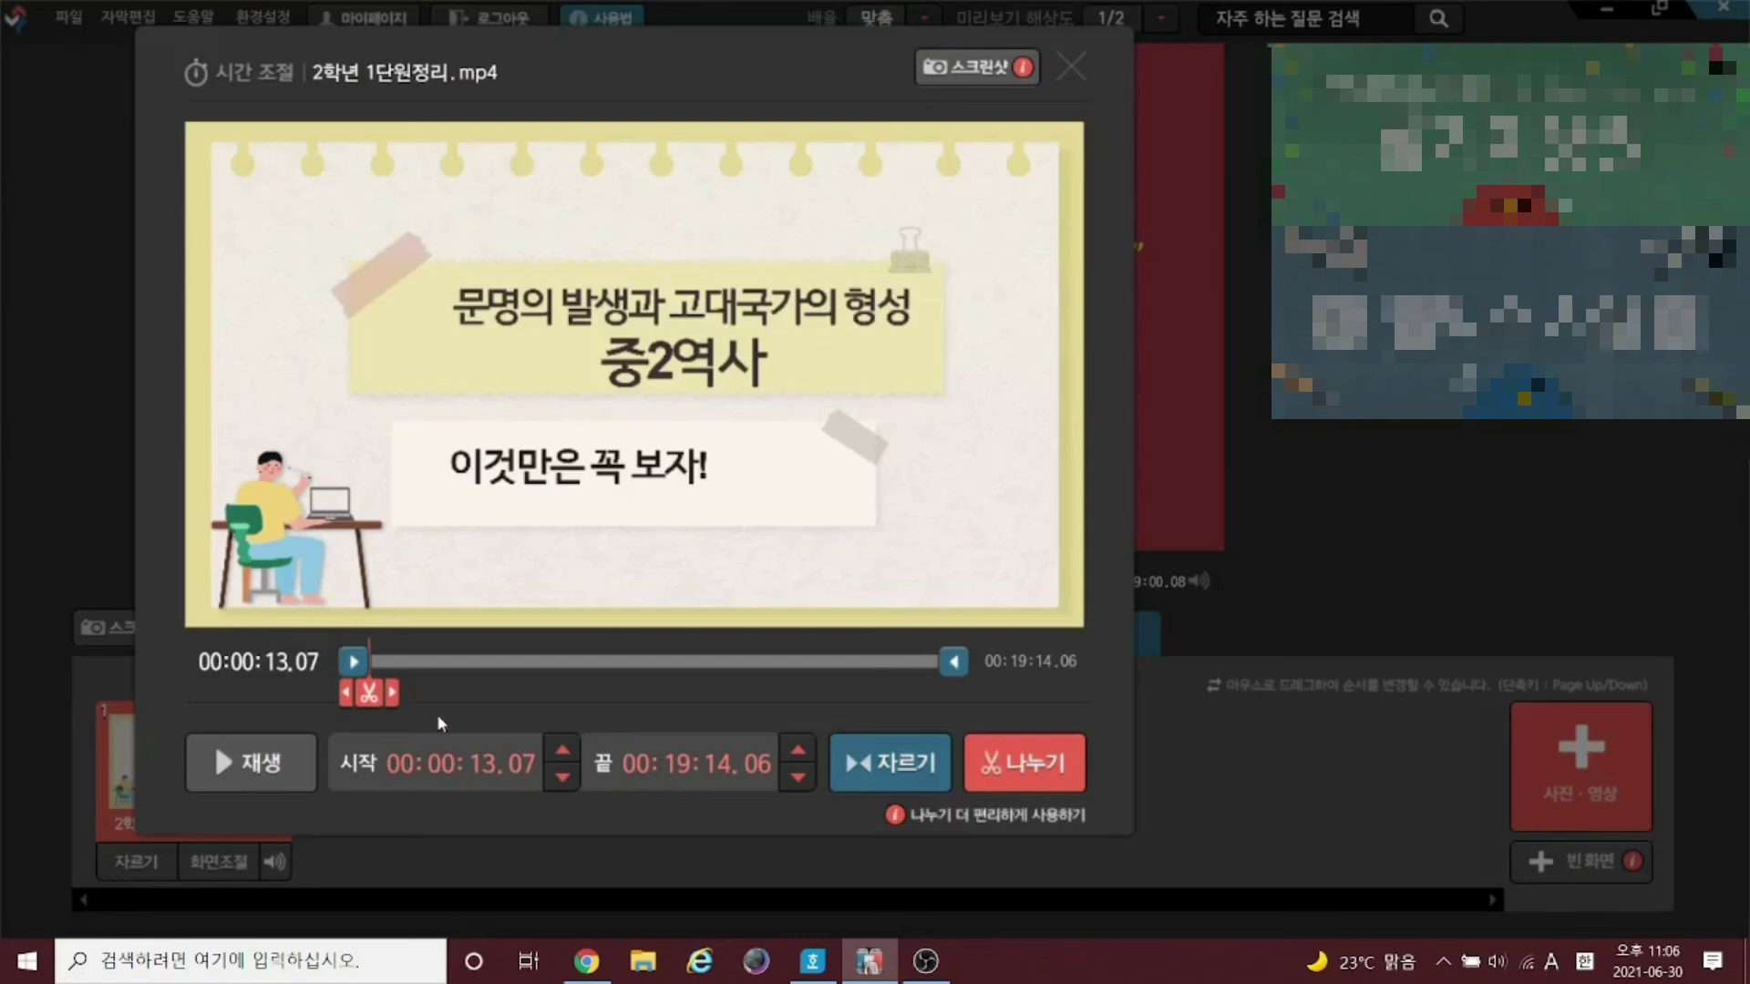
left_click_drag(467, 674, 429, 702)
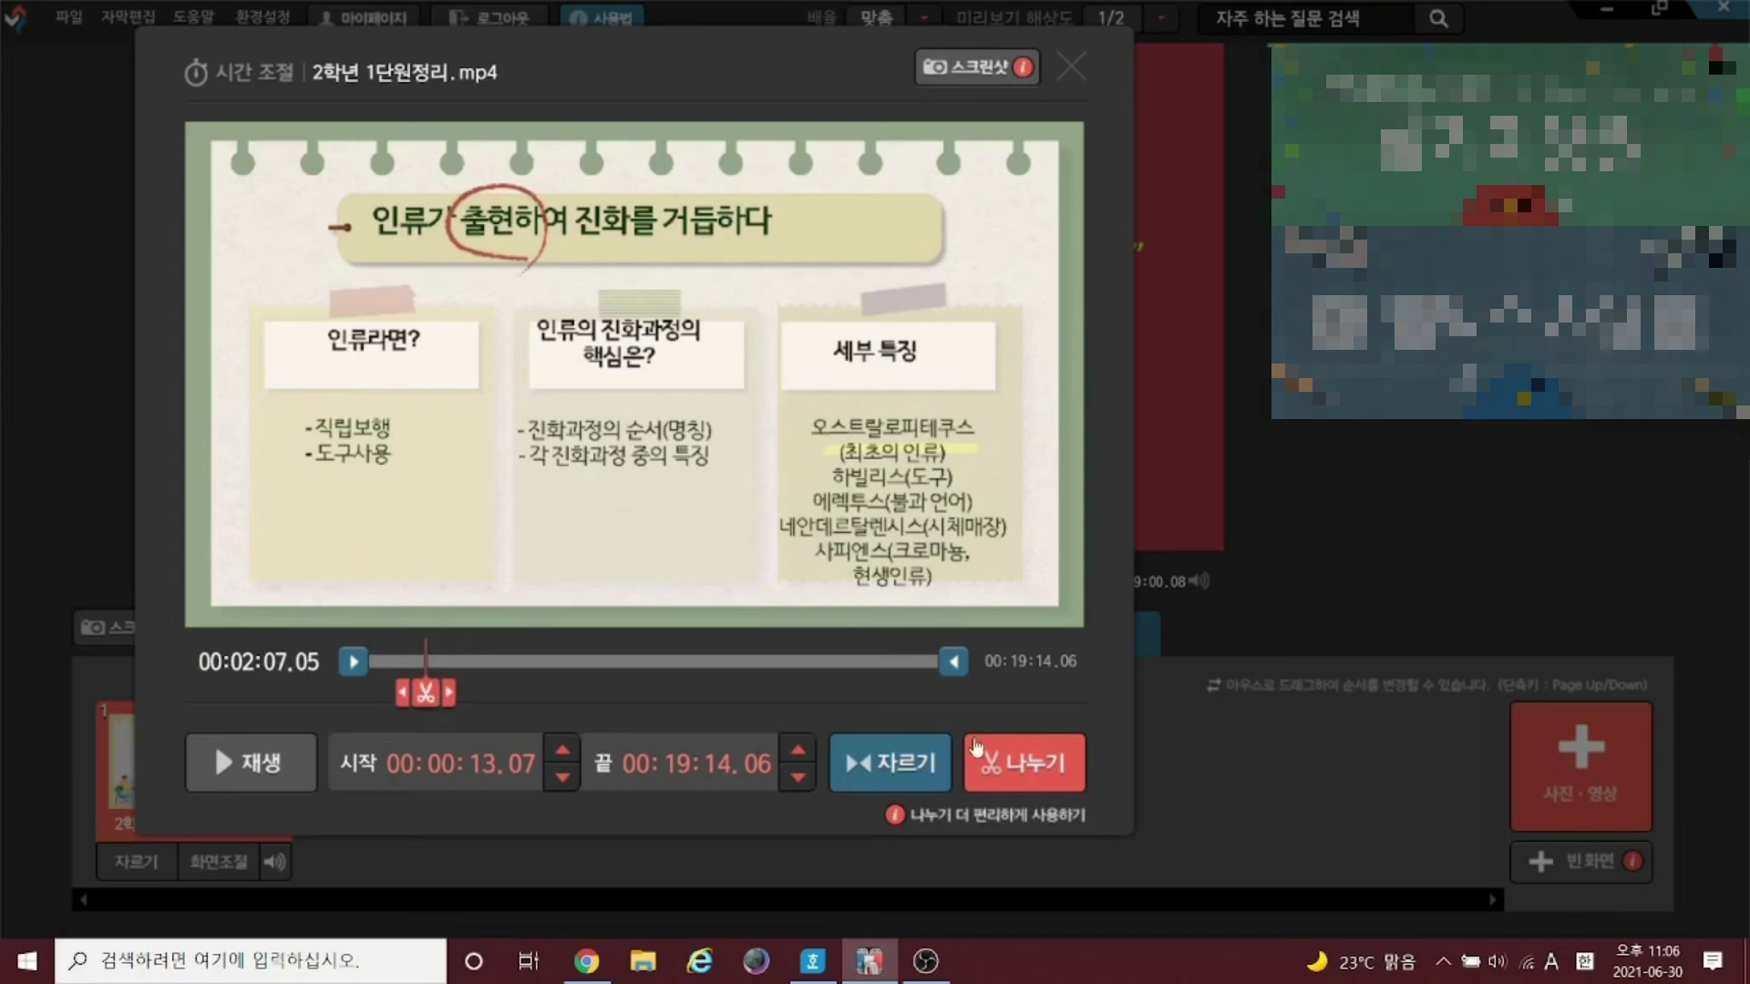
left_click(1021, 782)
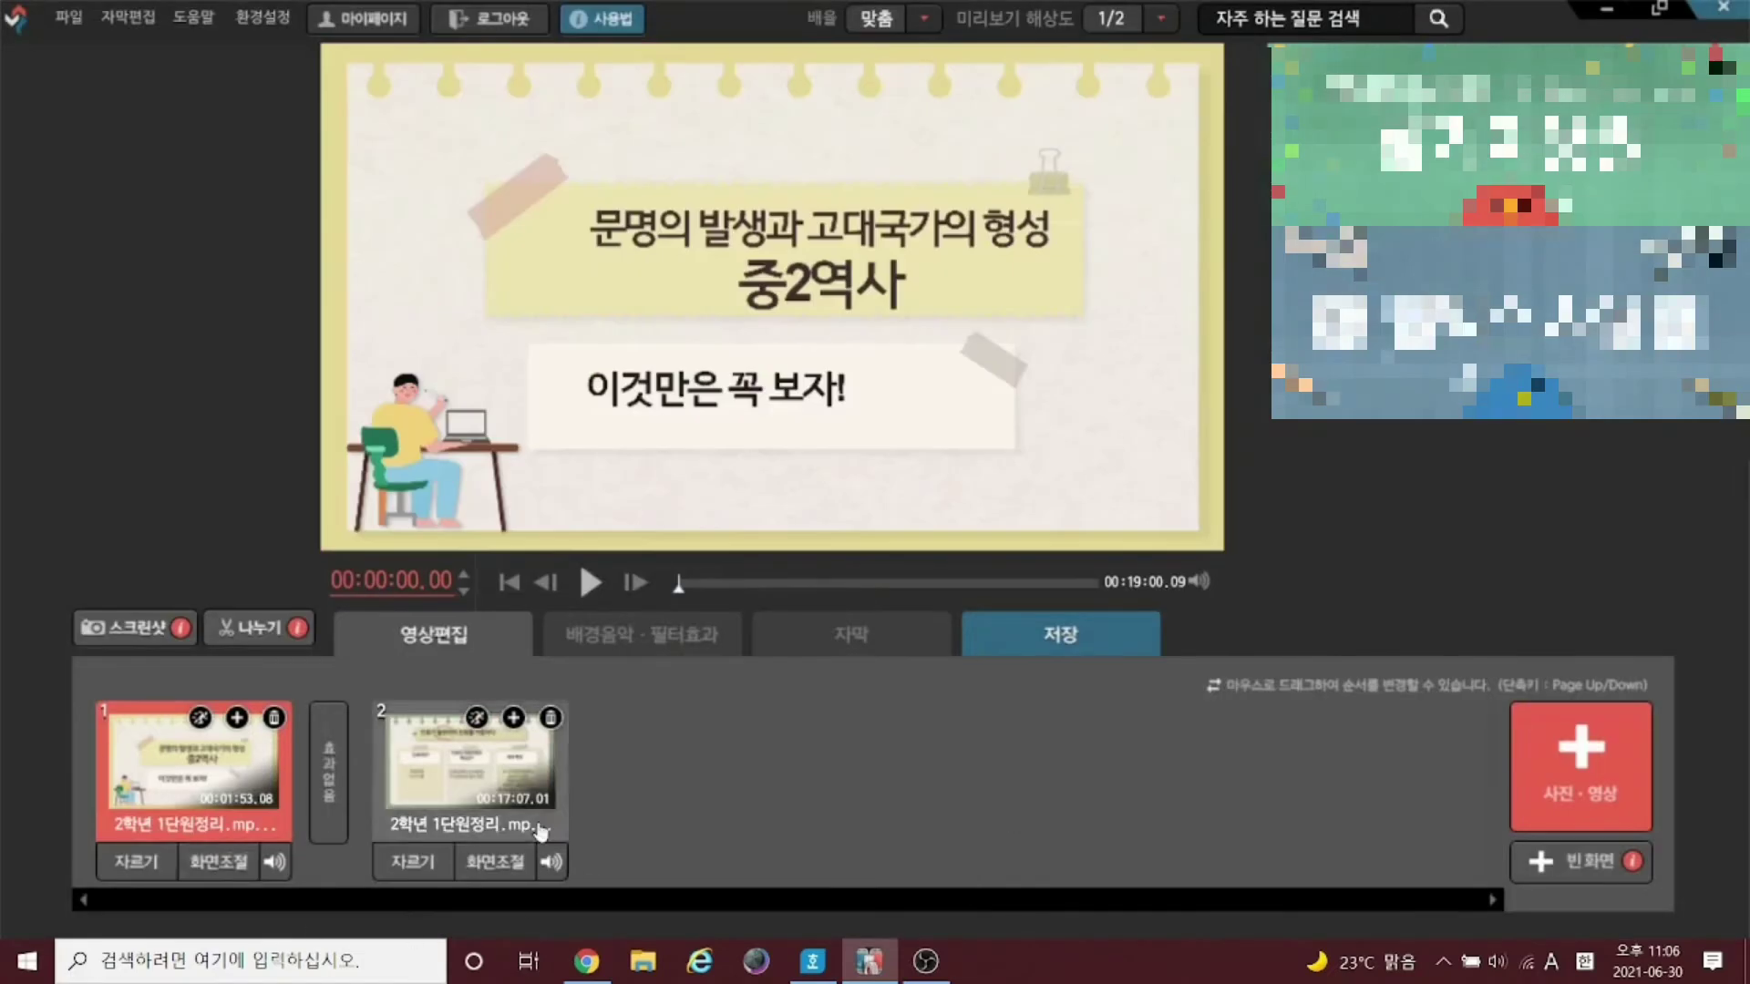
Split the second clip at 00:12:06.04 in its time adjustment dialog
left_click(413, 861)
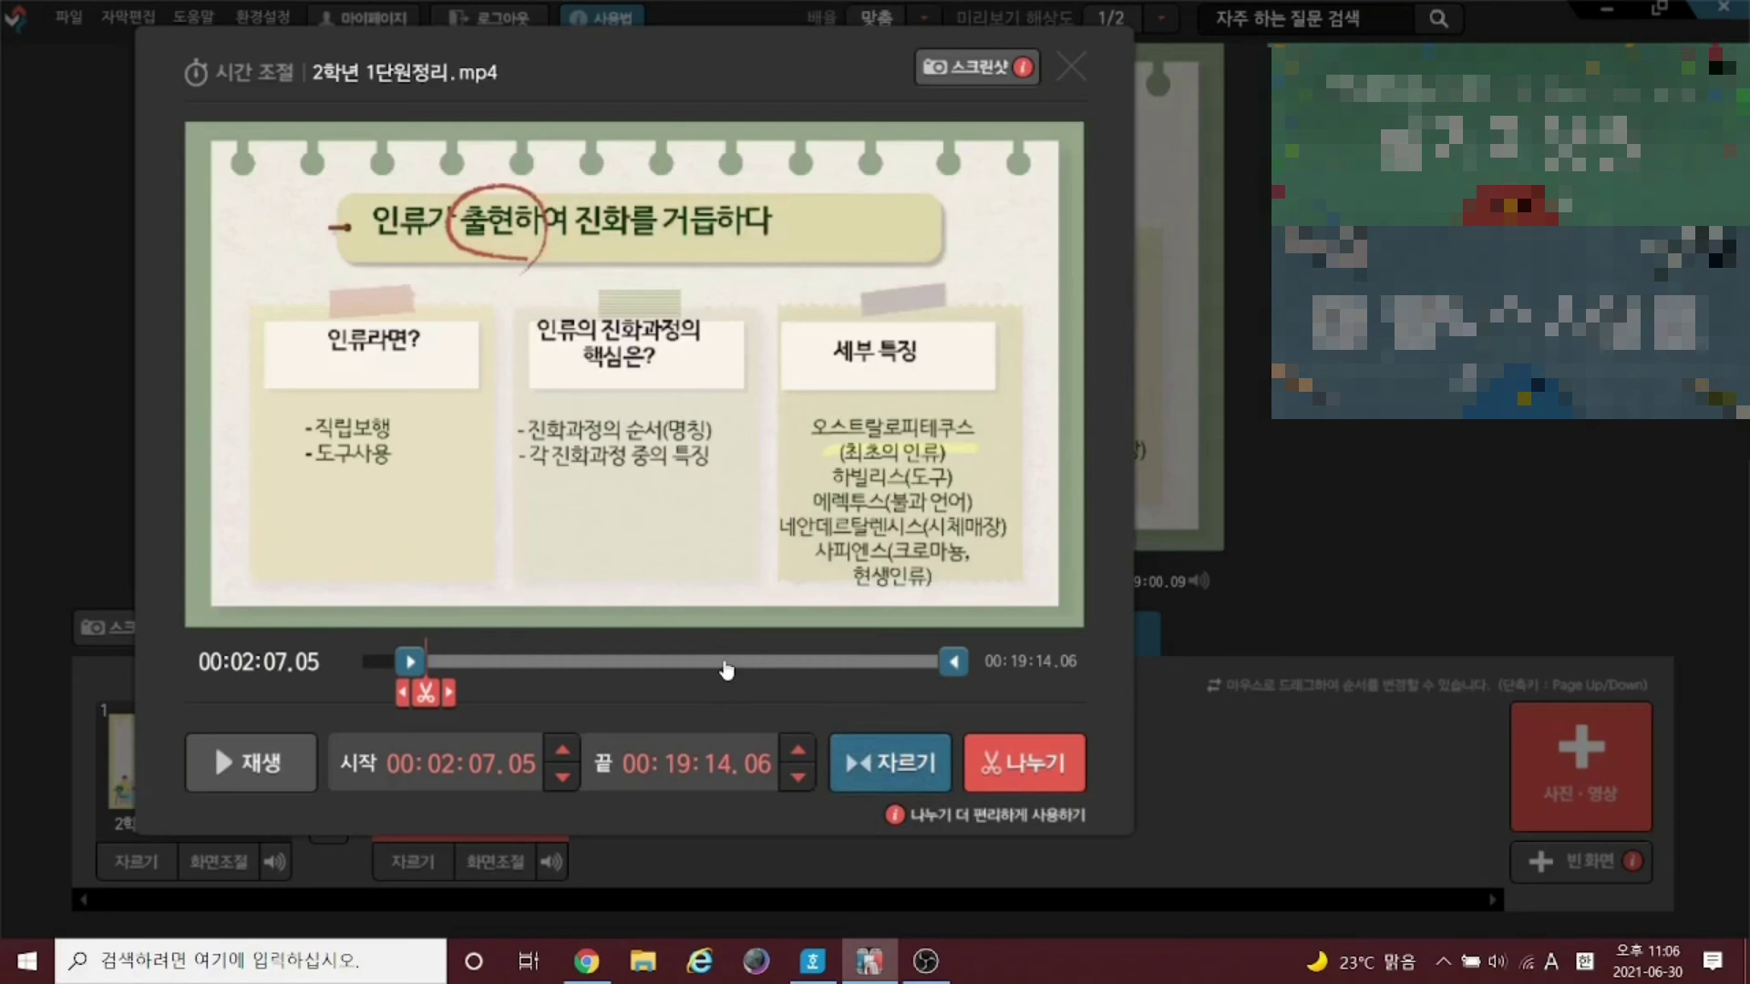
left_click(726, 669)
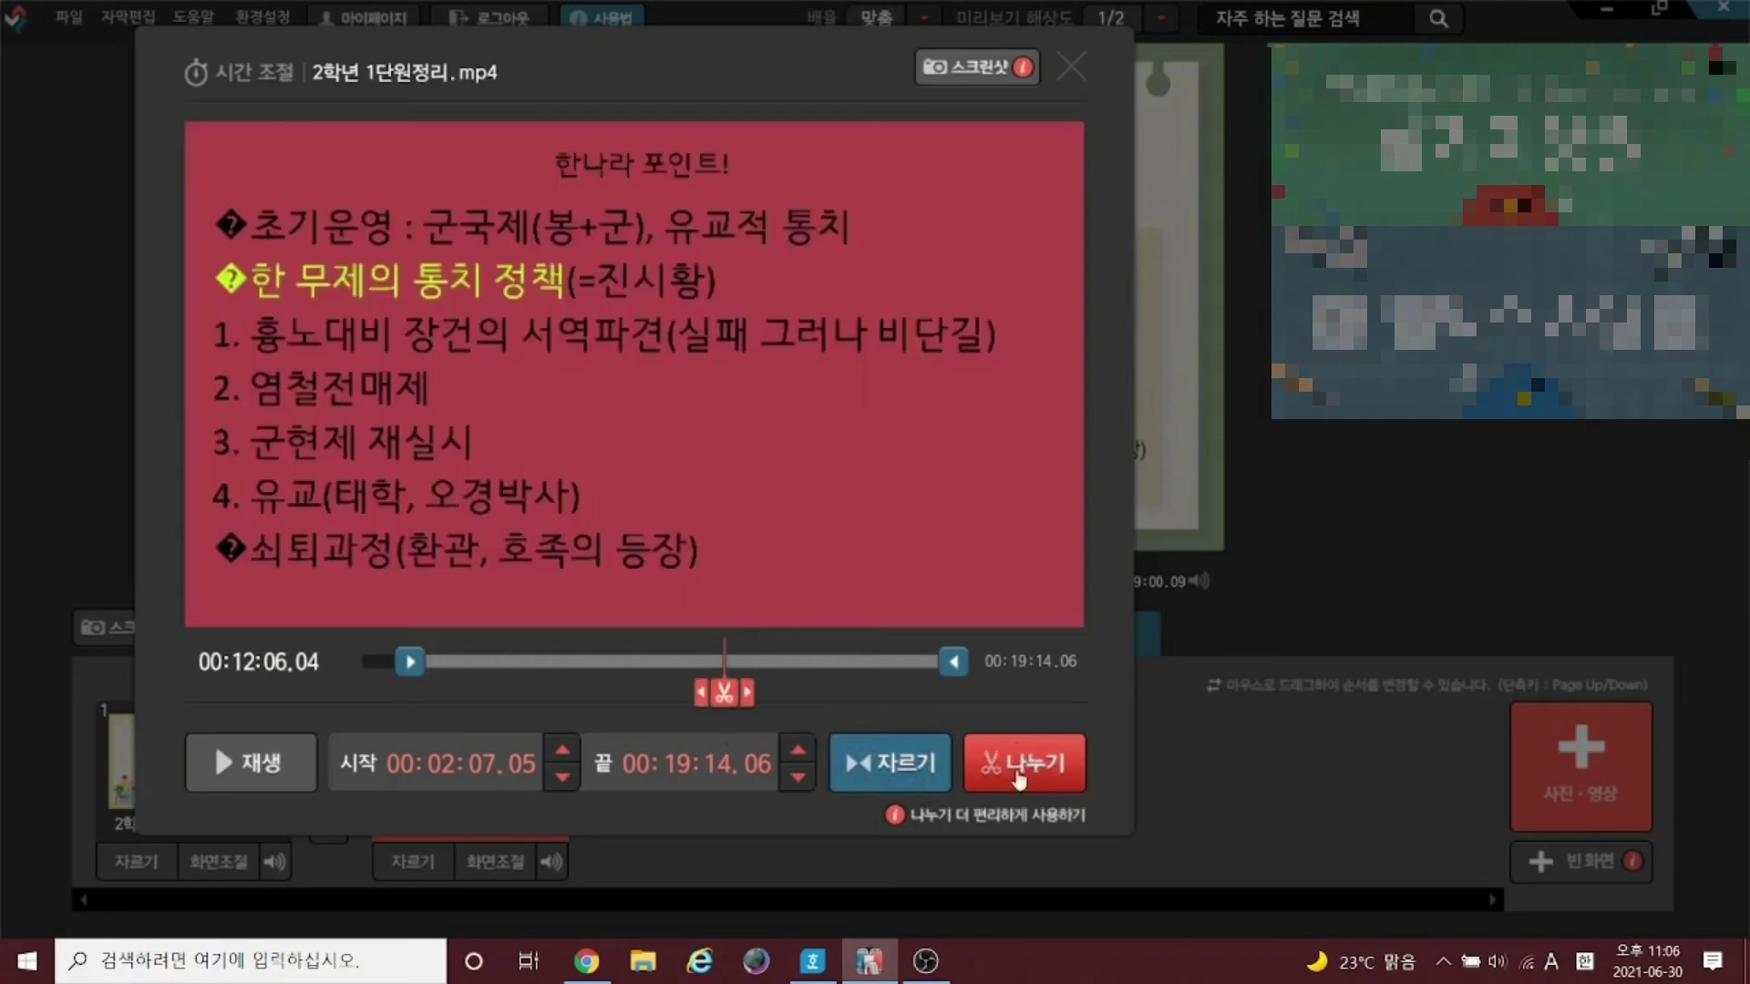
left_click(1033, 767)
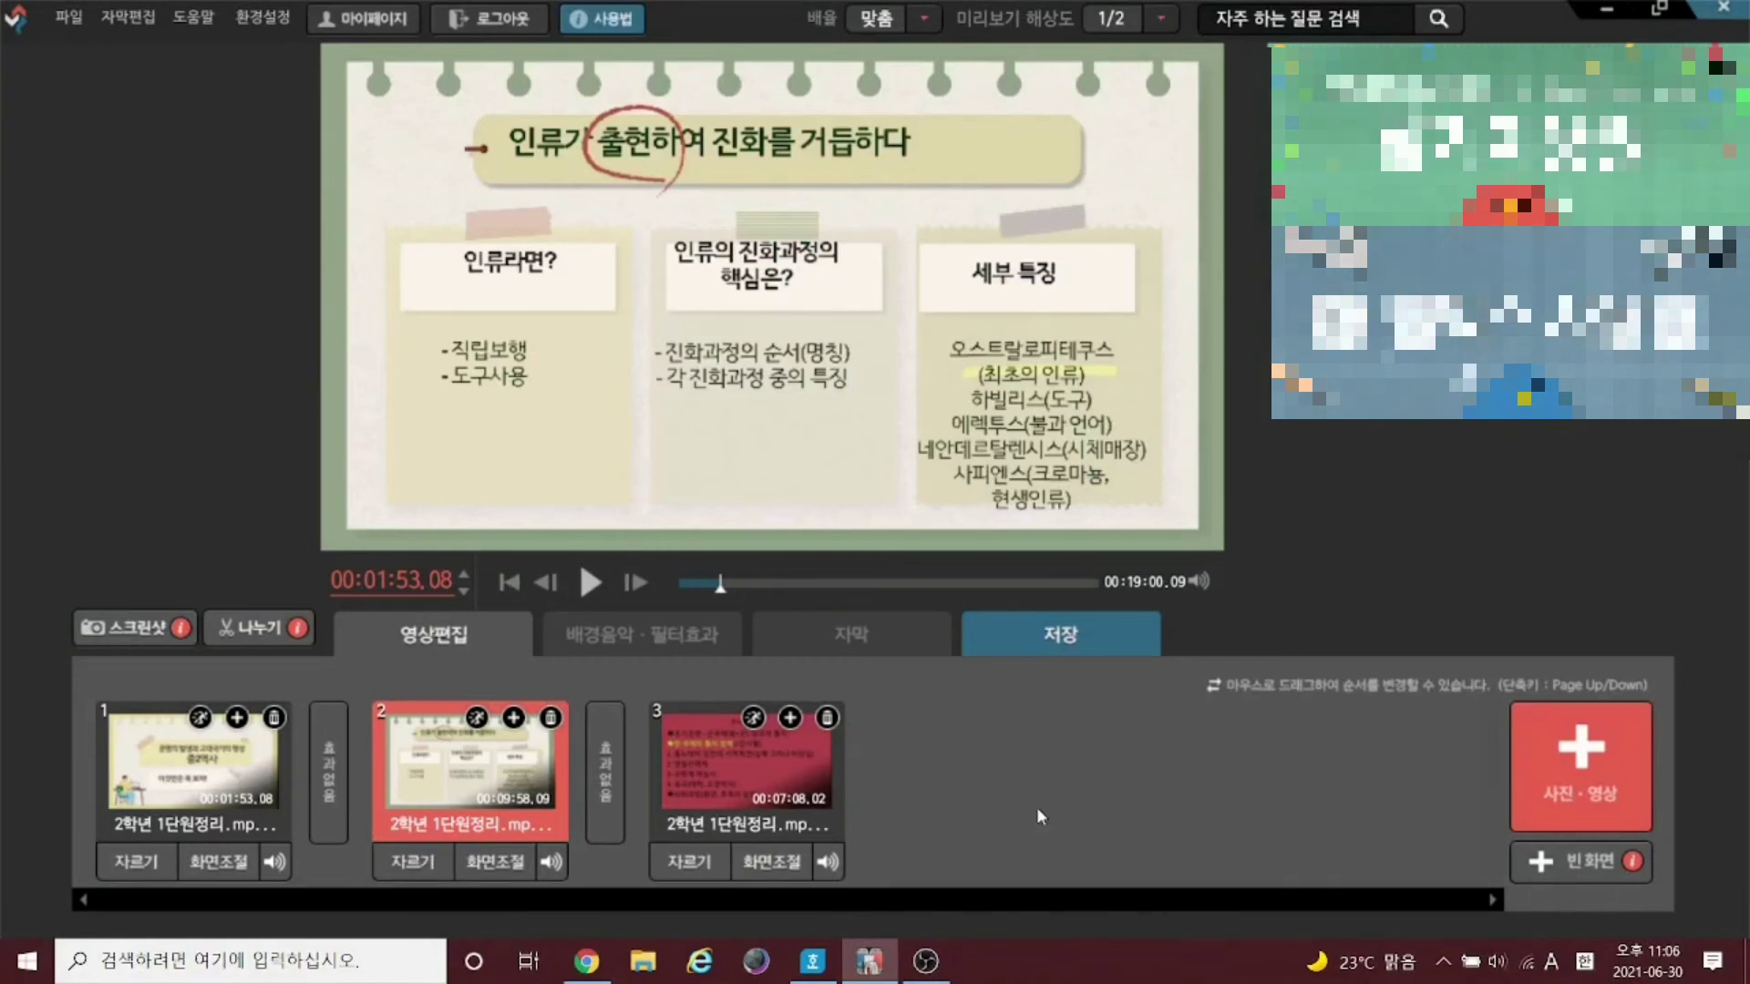
Trim the third clip so that it starts at 00:14:50.09
left_click(698, 873)
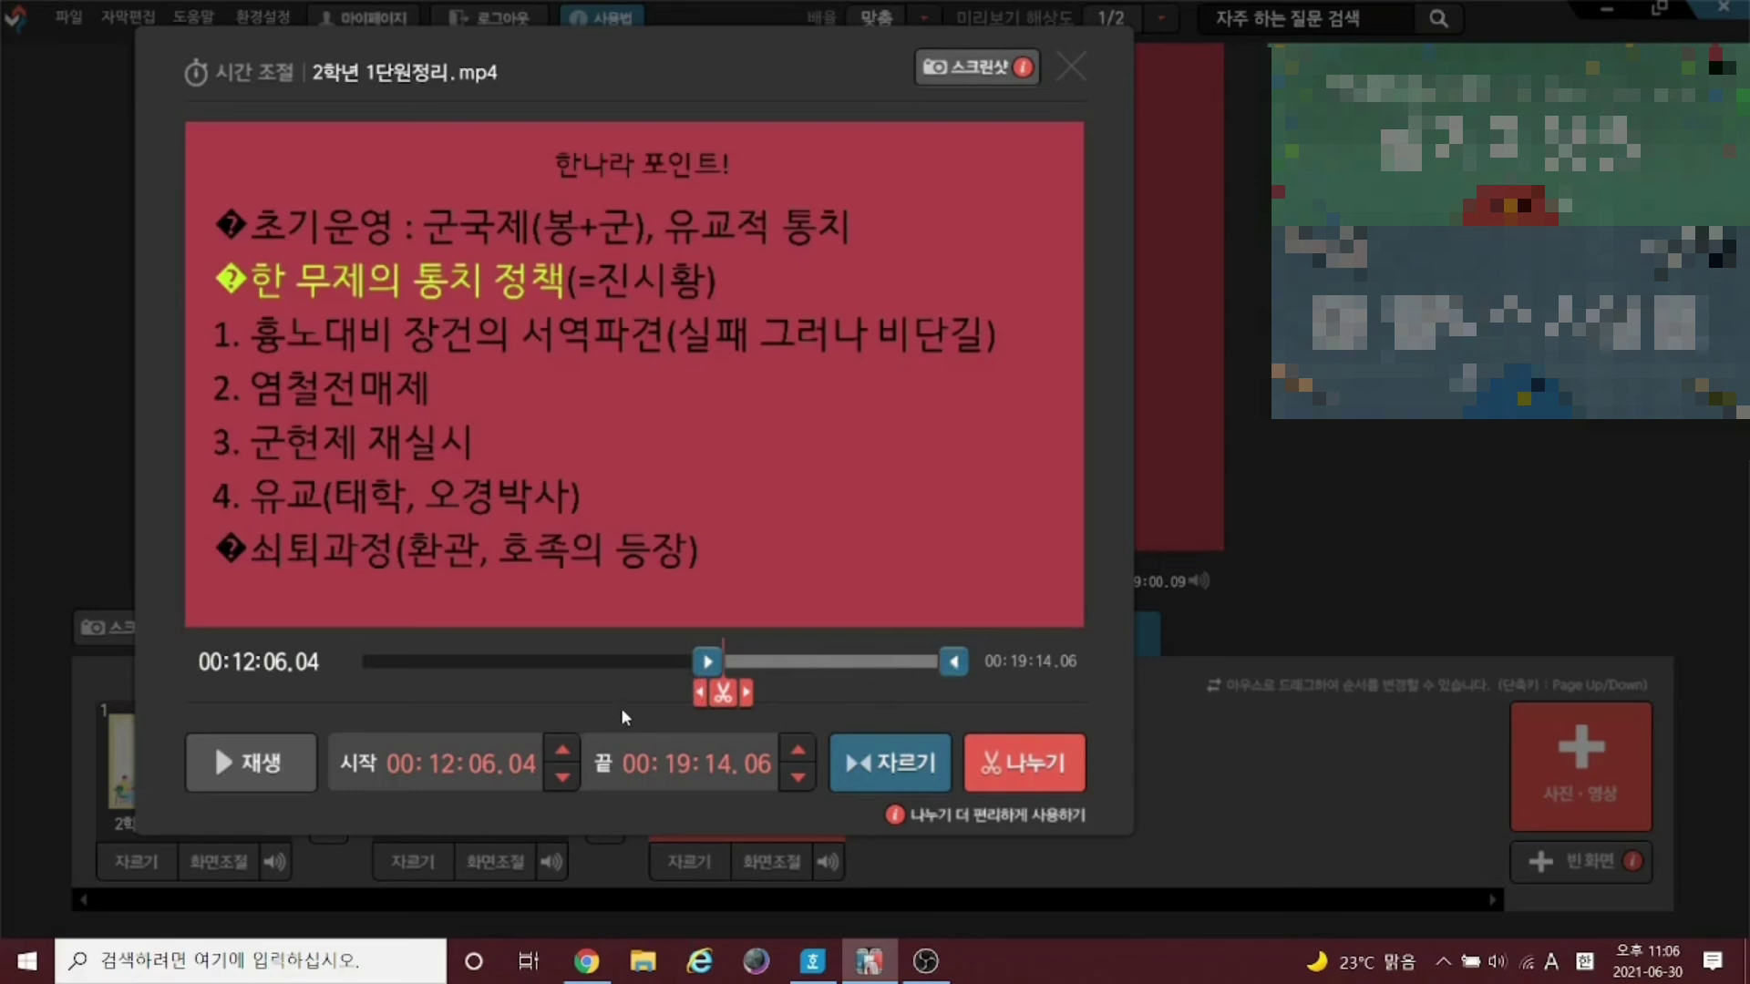
left_click_drag(711, 671, 794, 664)
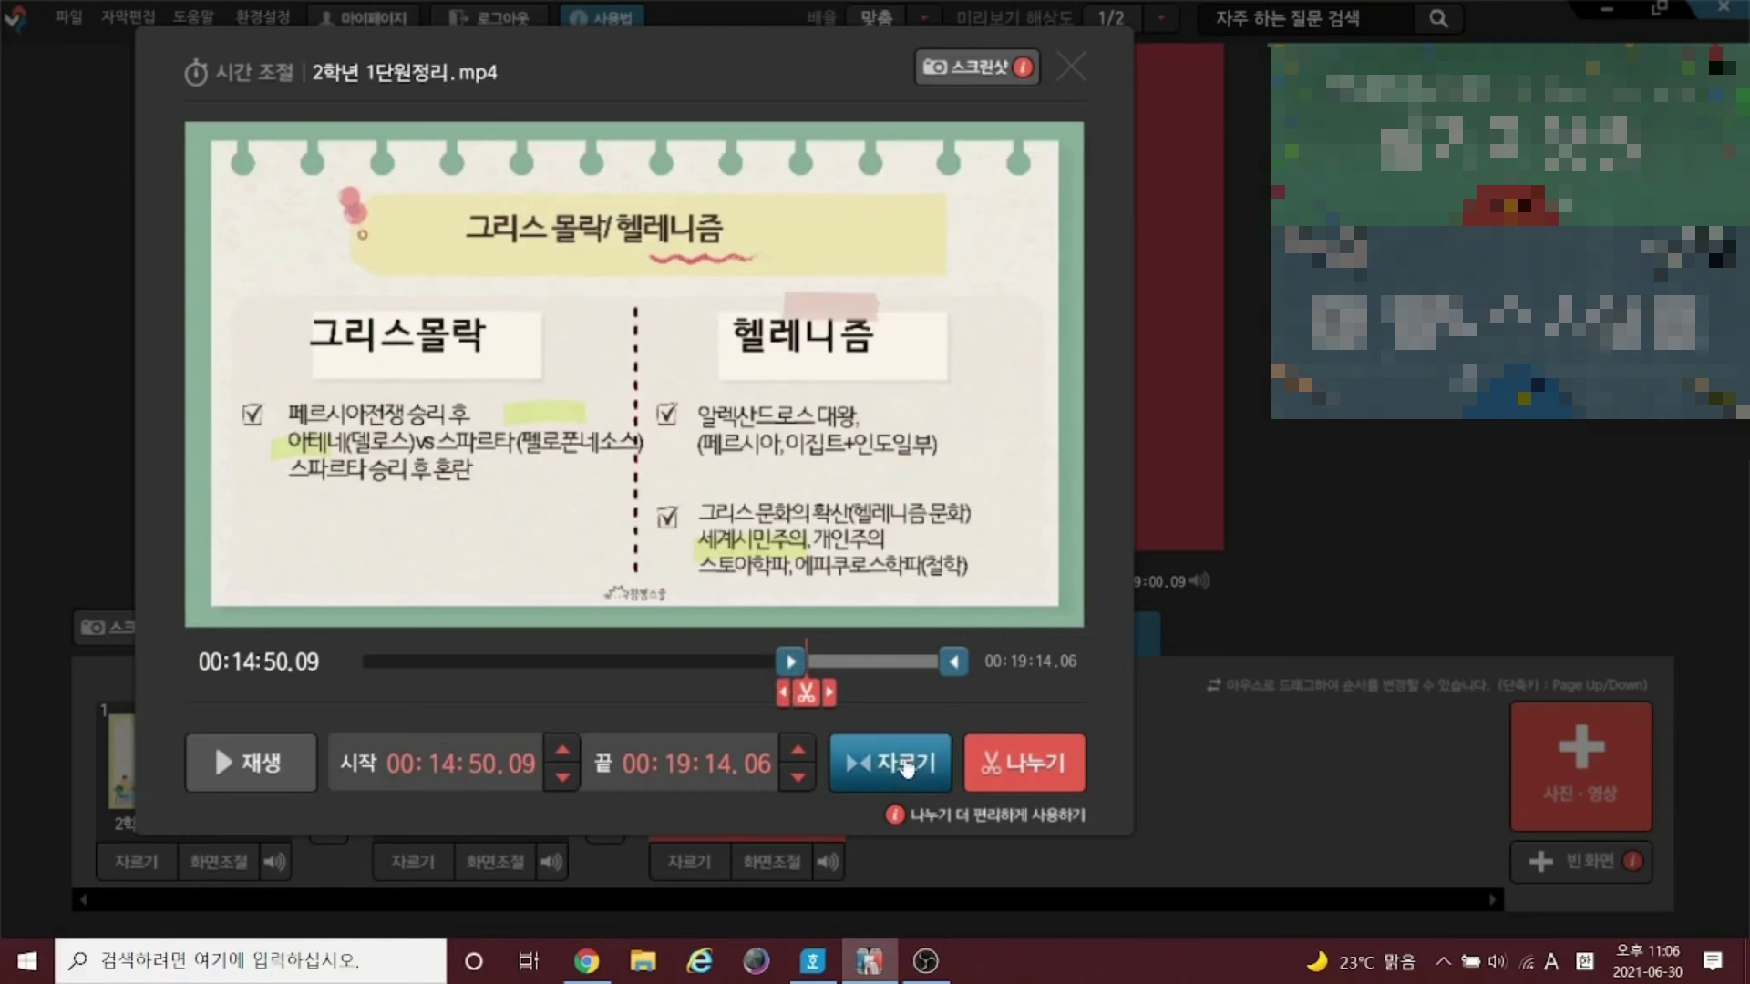
left_click(901, 762)
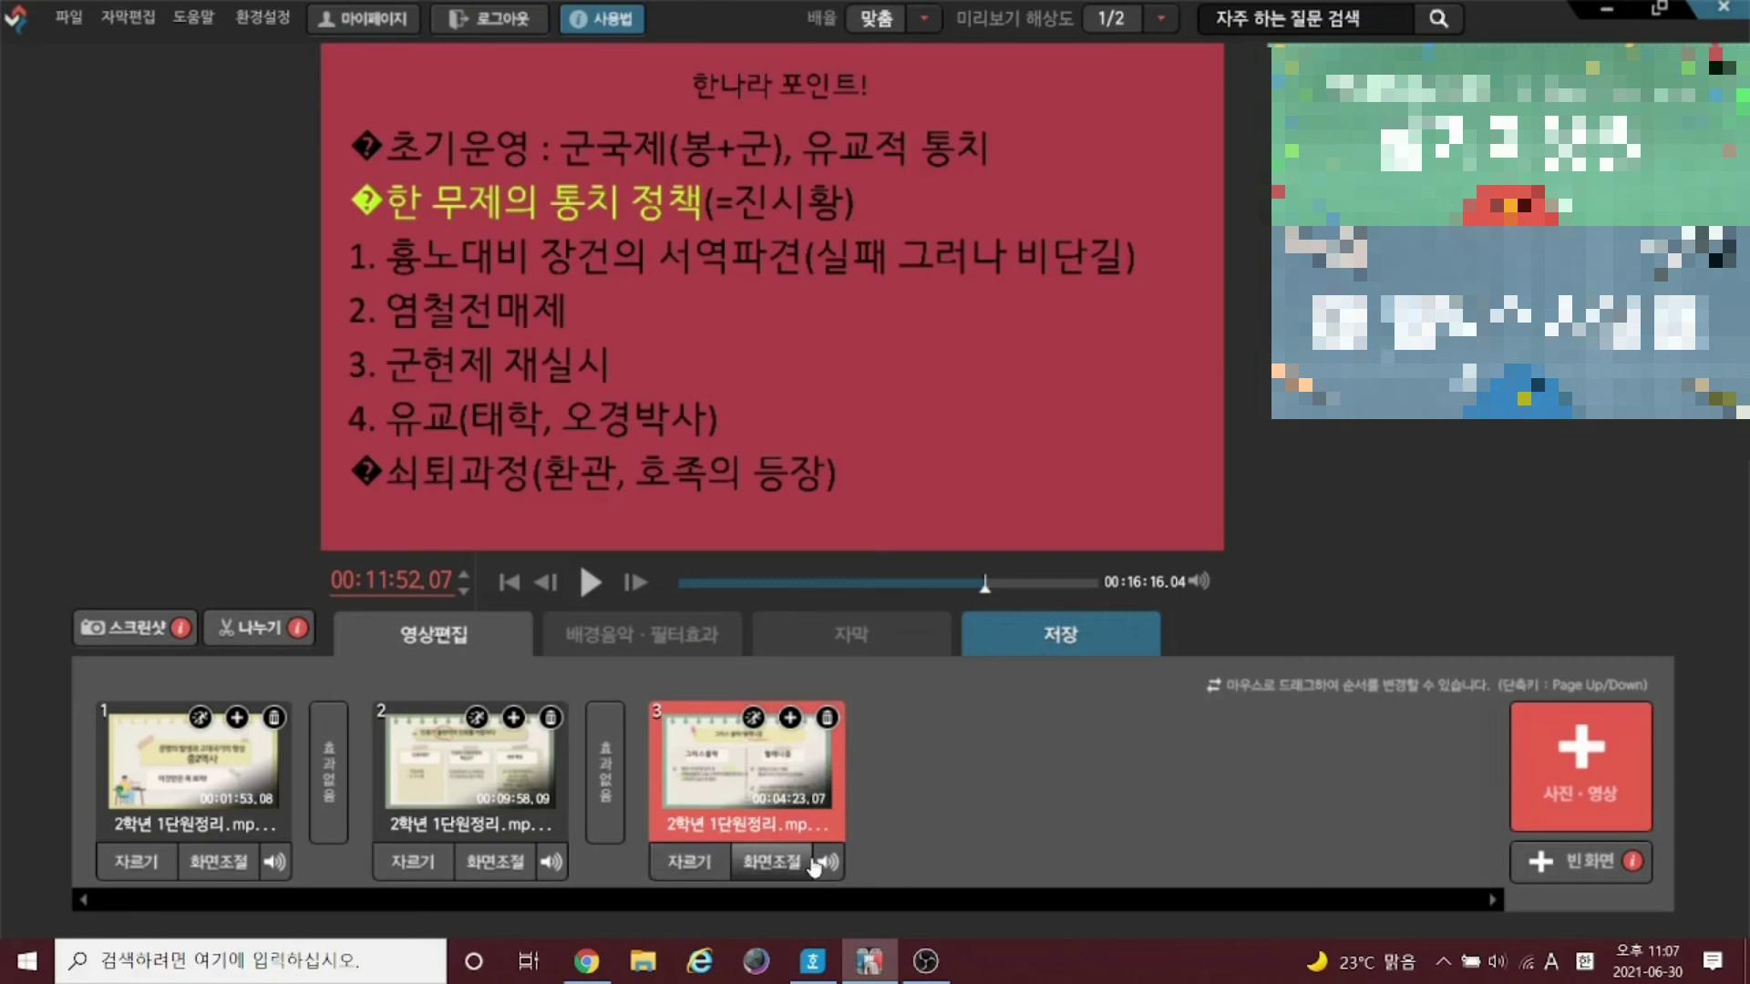
Set the third clip's start time to 00:16:50.09 and apply the trim
left_click(708, 866)
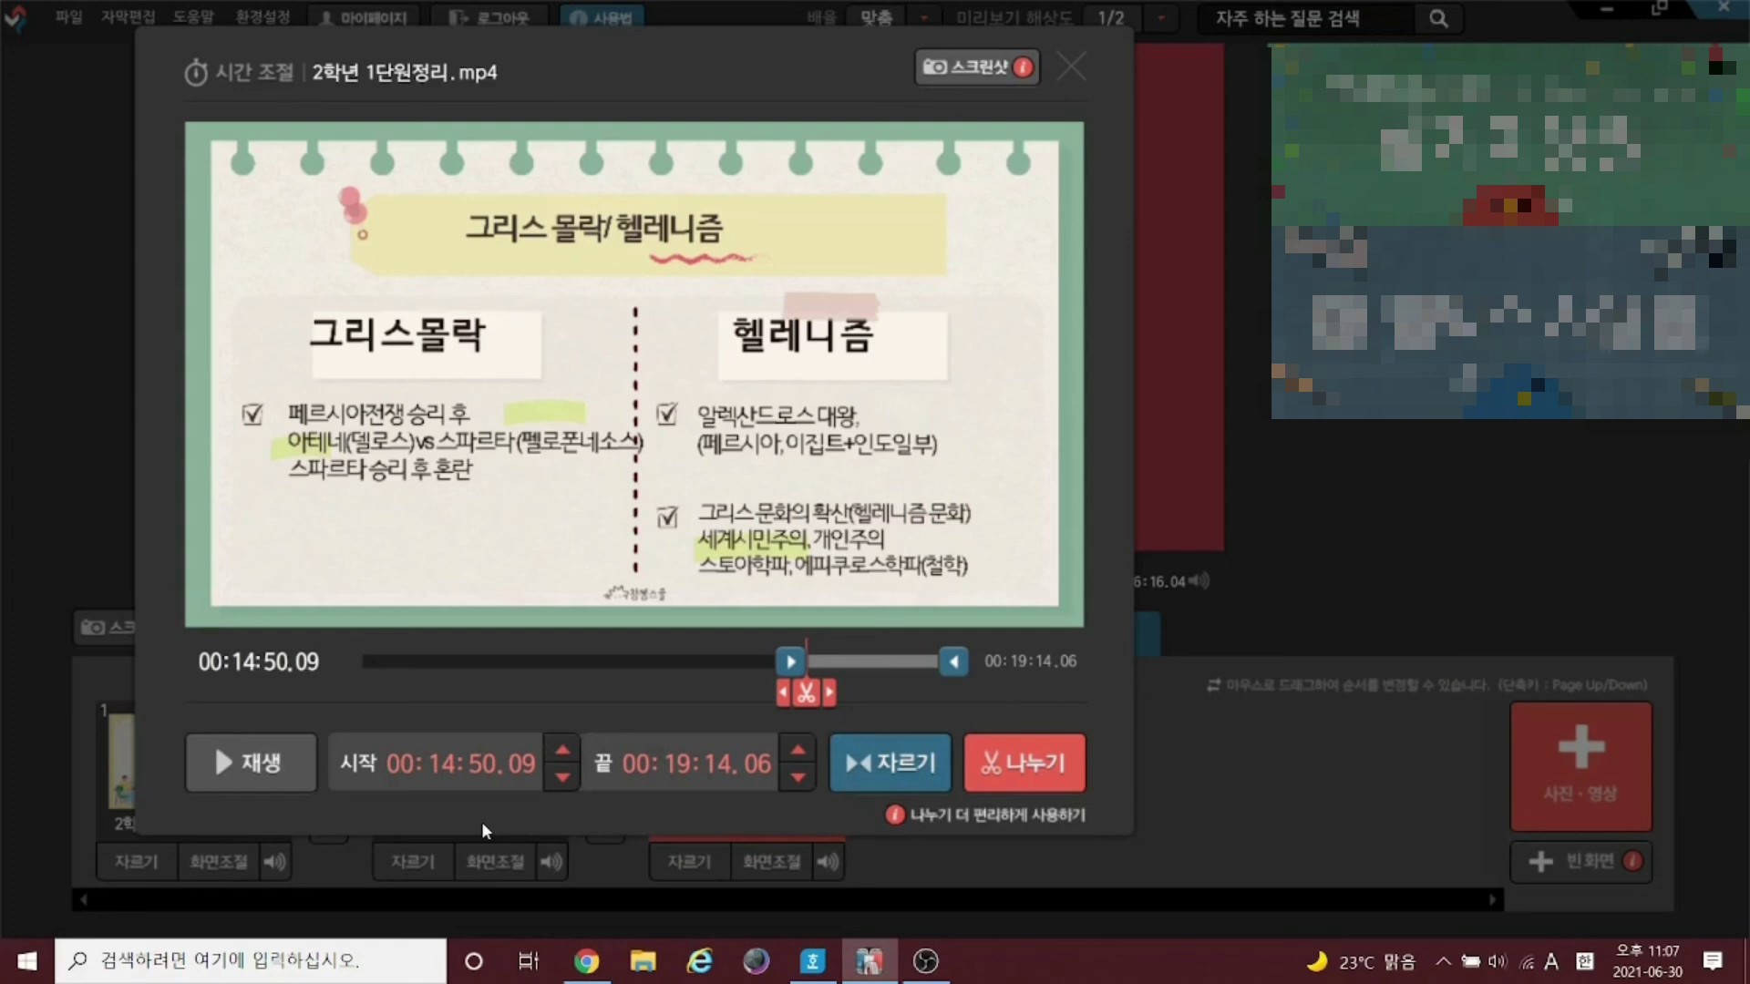
left_click(441, 764)
type("16")
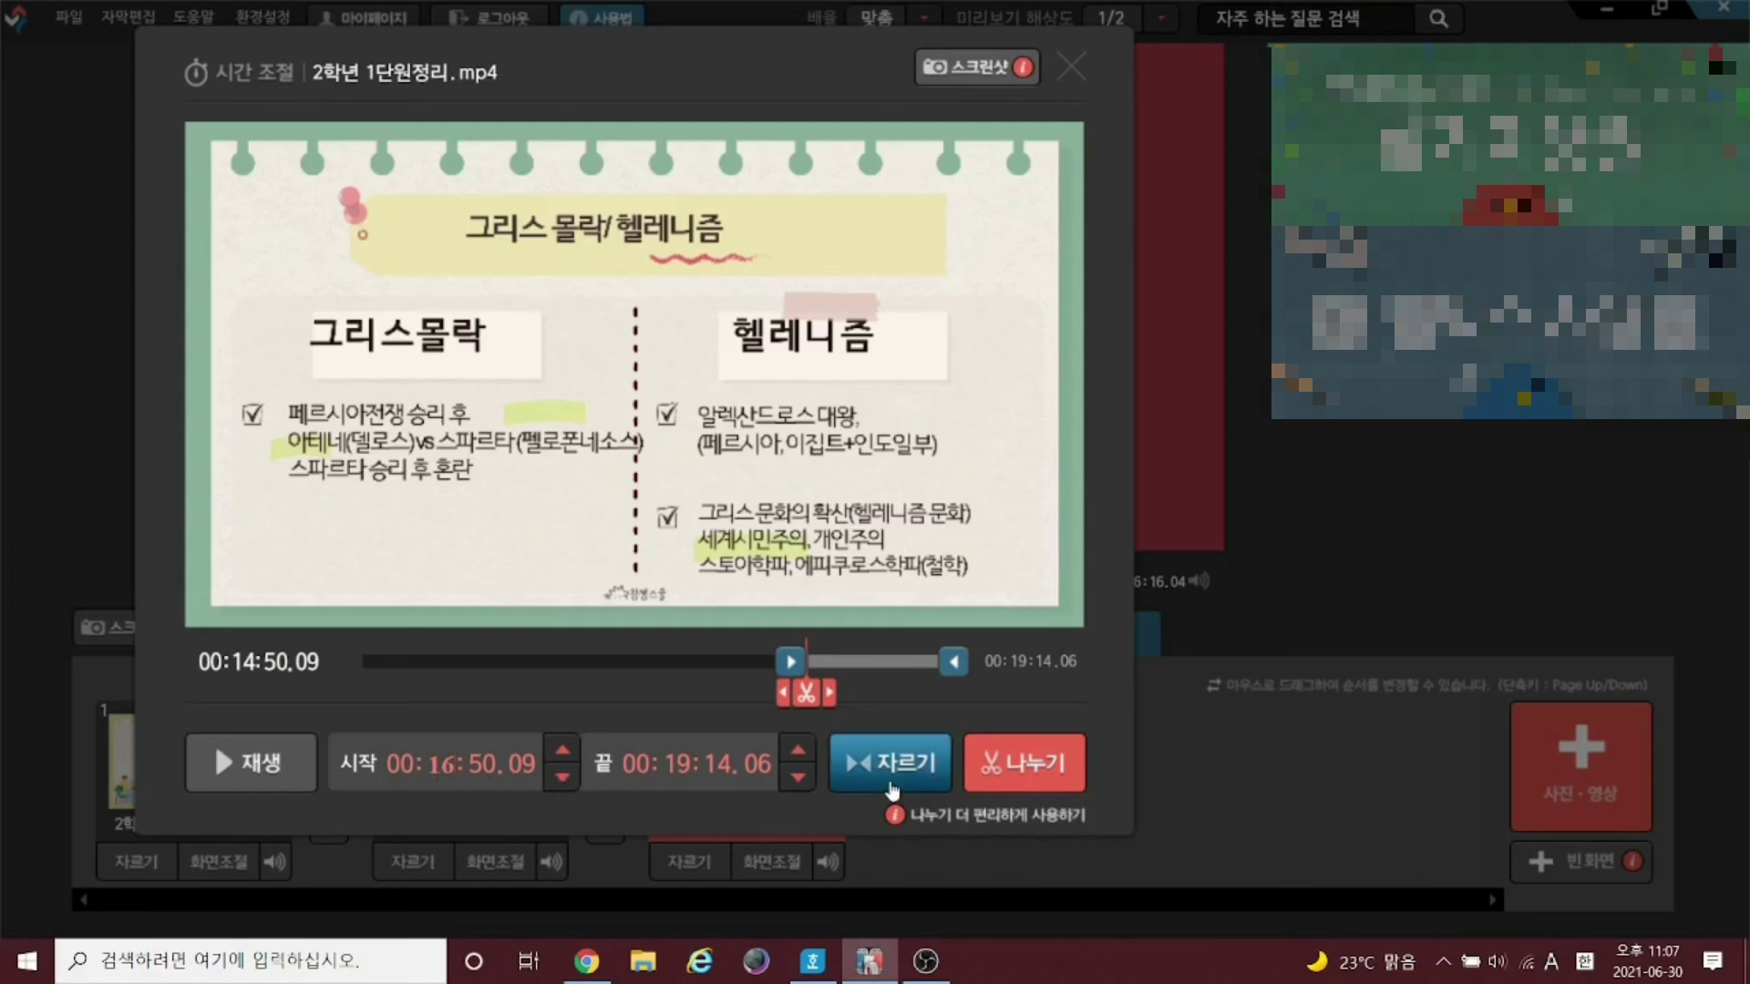
left_click(891, 779)
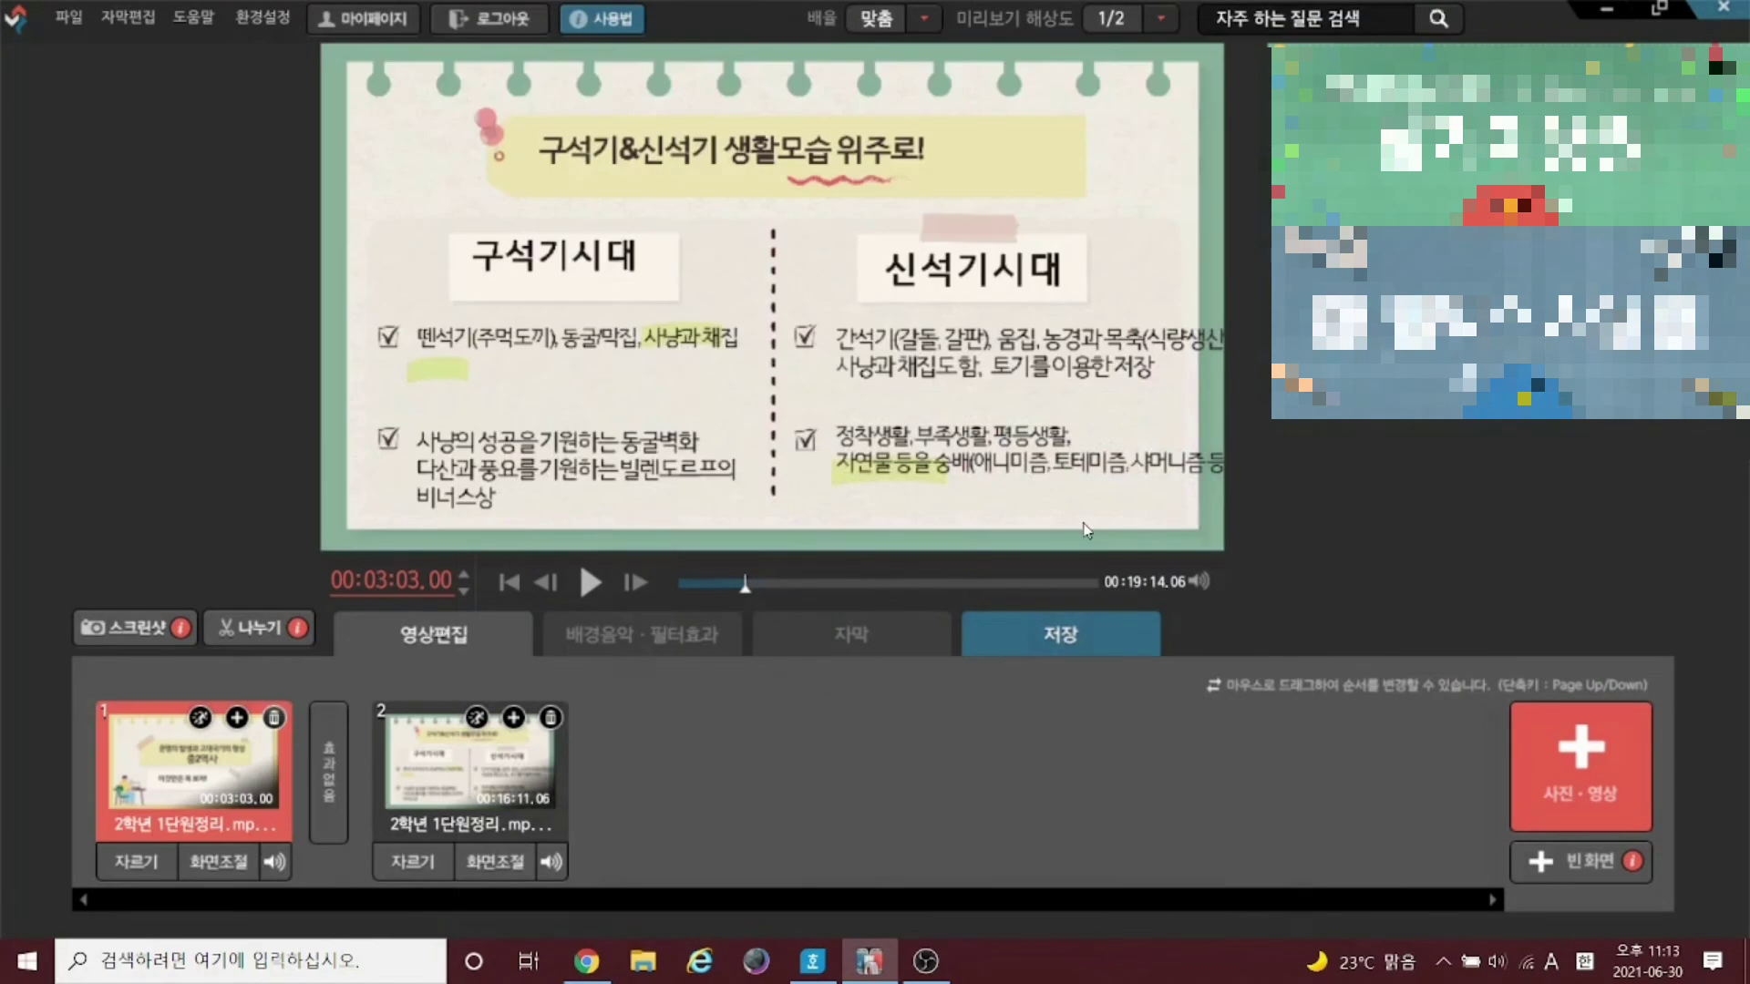
Add the 다운로드 image from the desktop (바탕 화면) folder to the project and play the new clip
left_click(1581, 766)
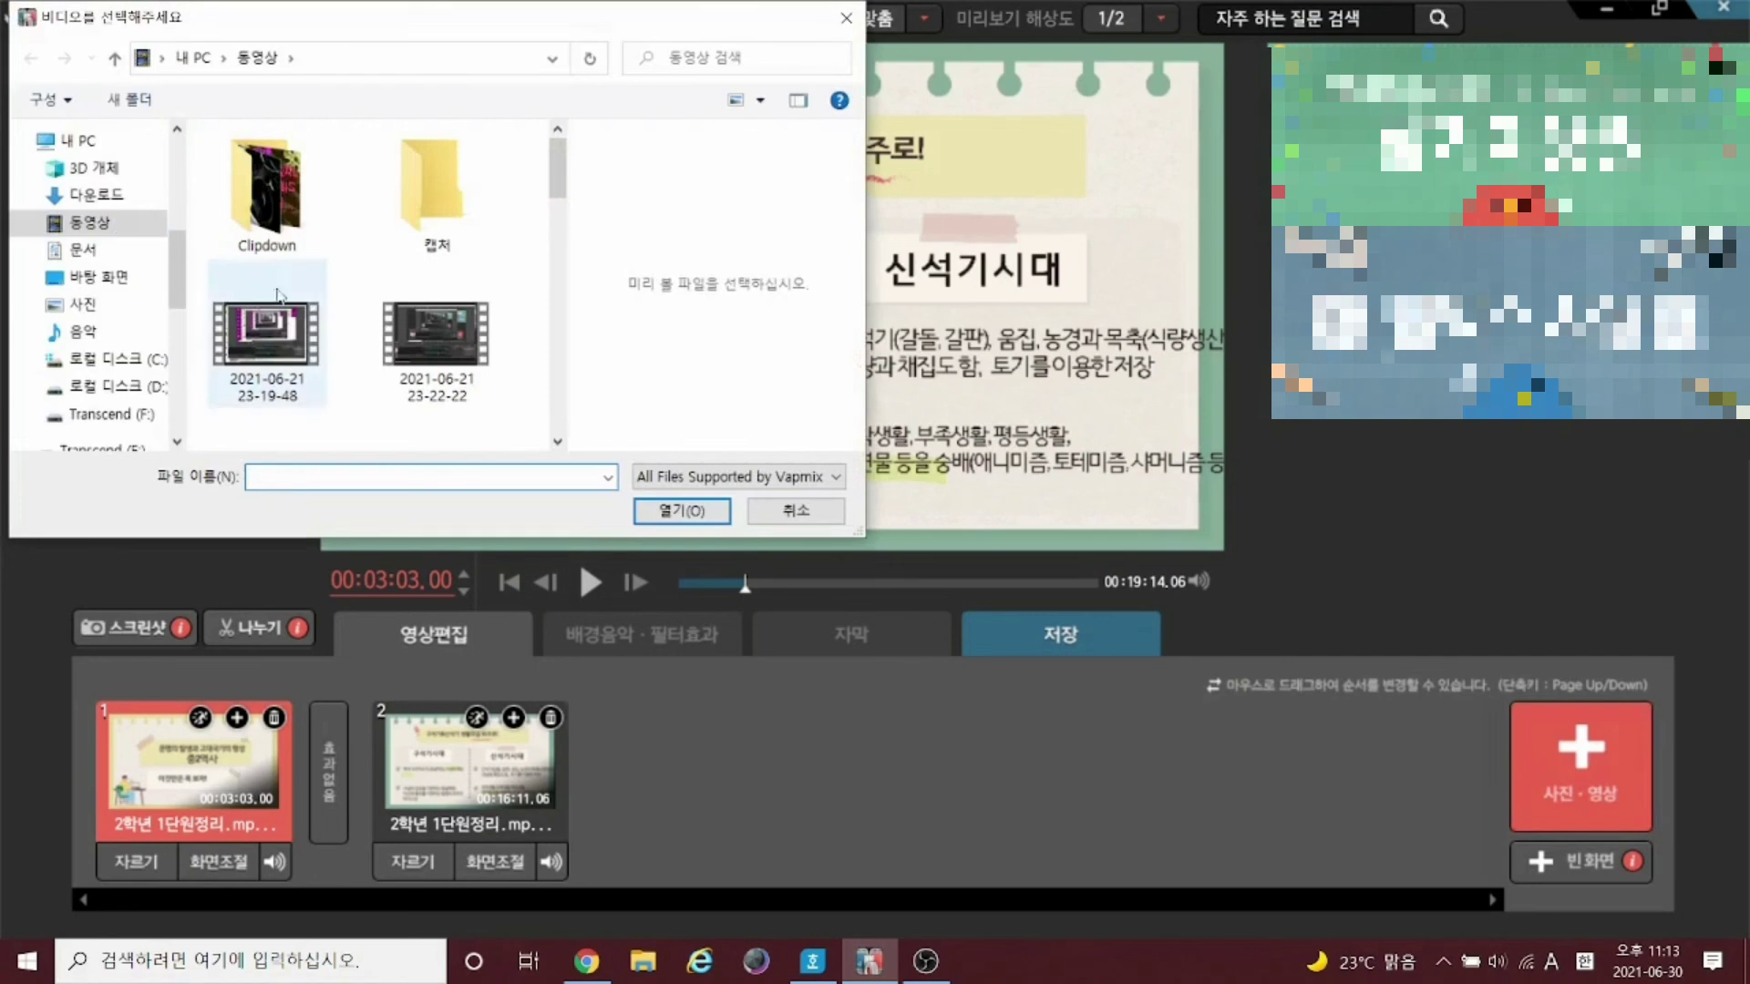
left_click(96, 276)
scroll(315, 356, "down", 1)
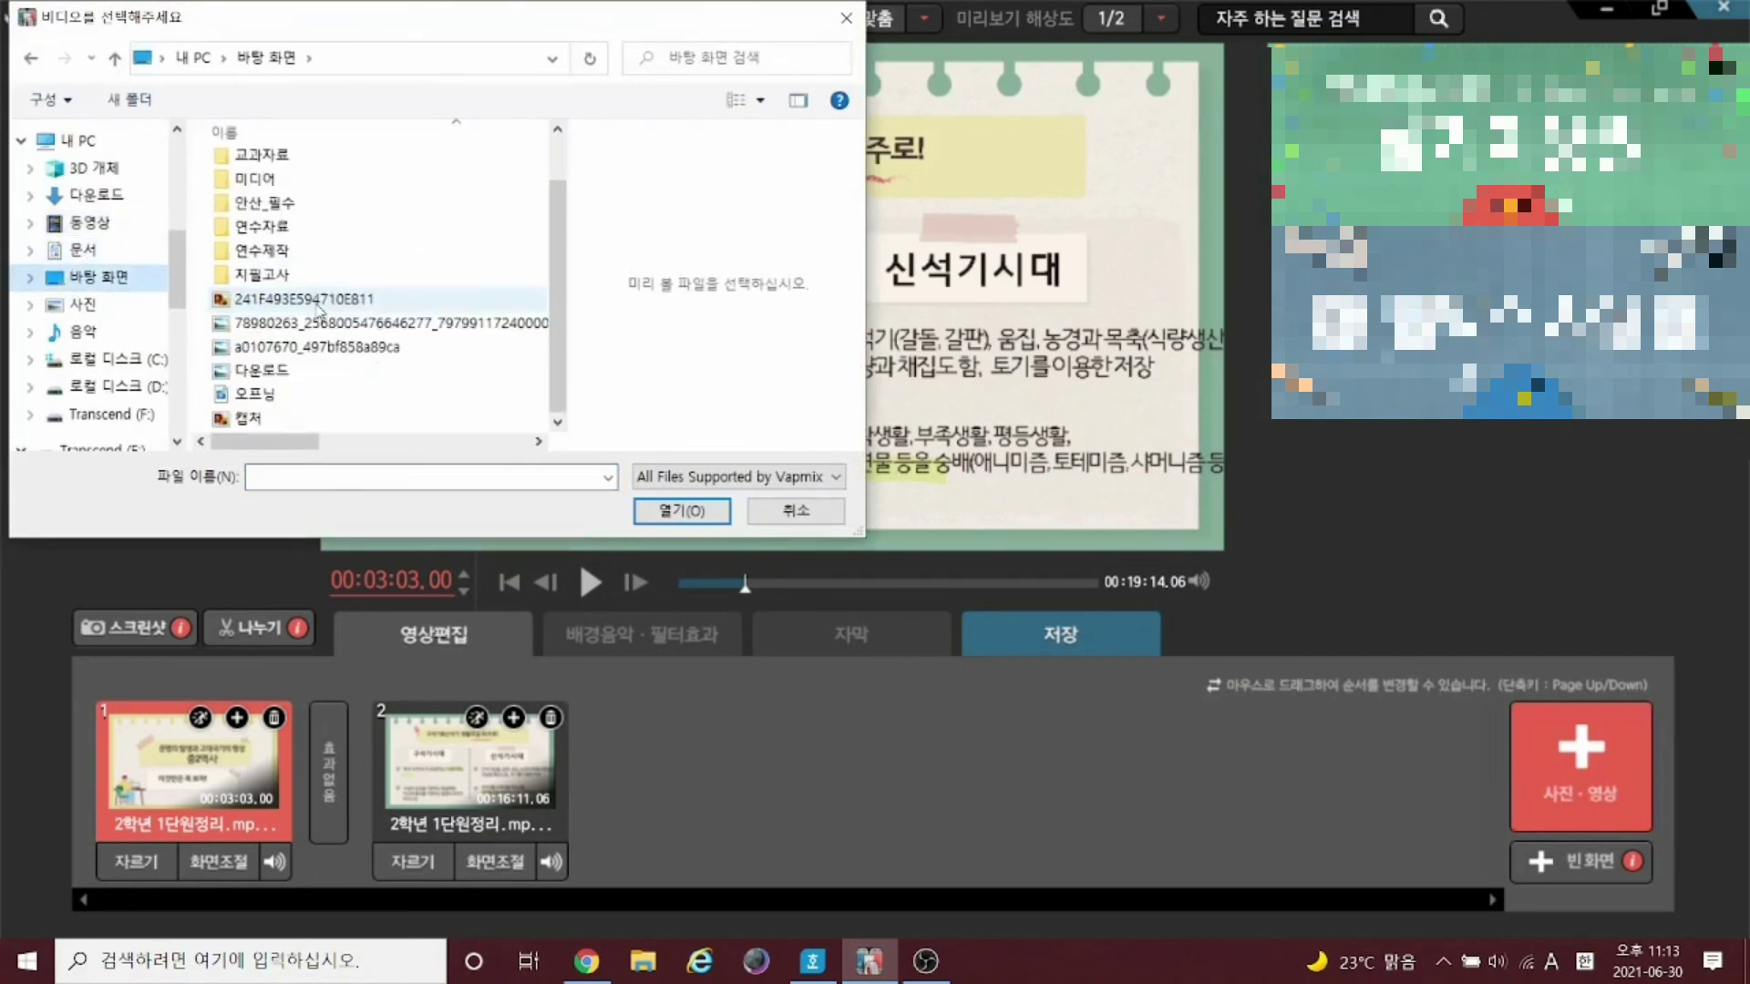
double_click(290, 372)
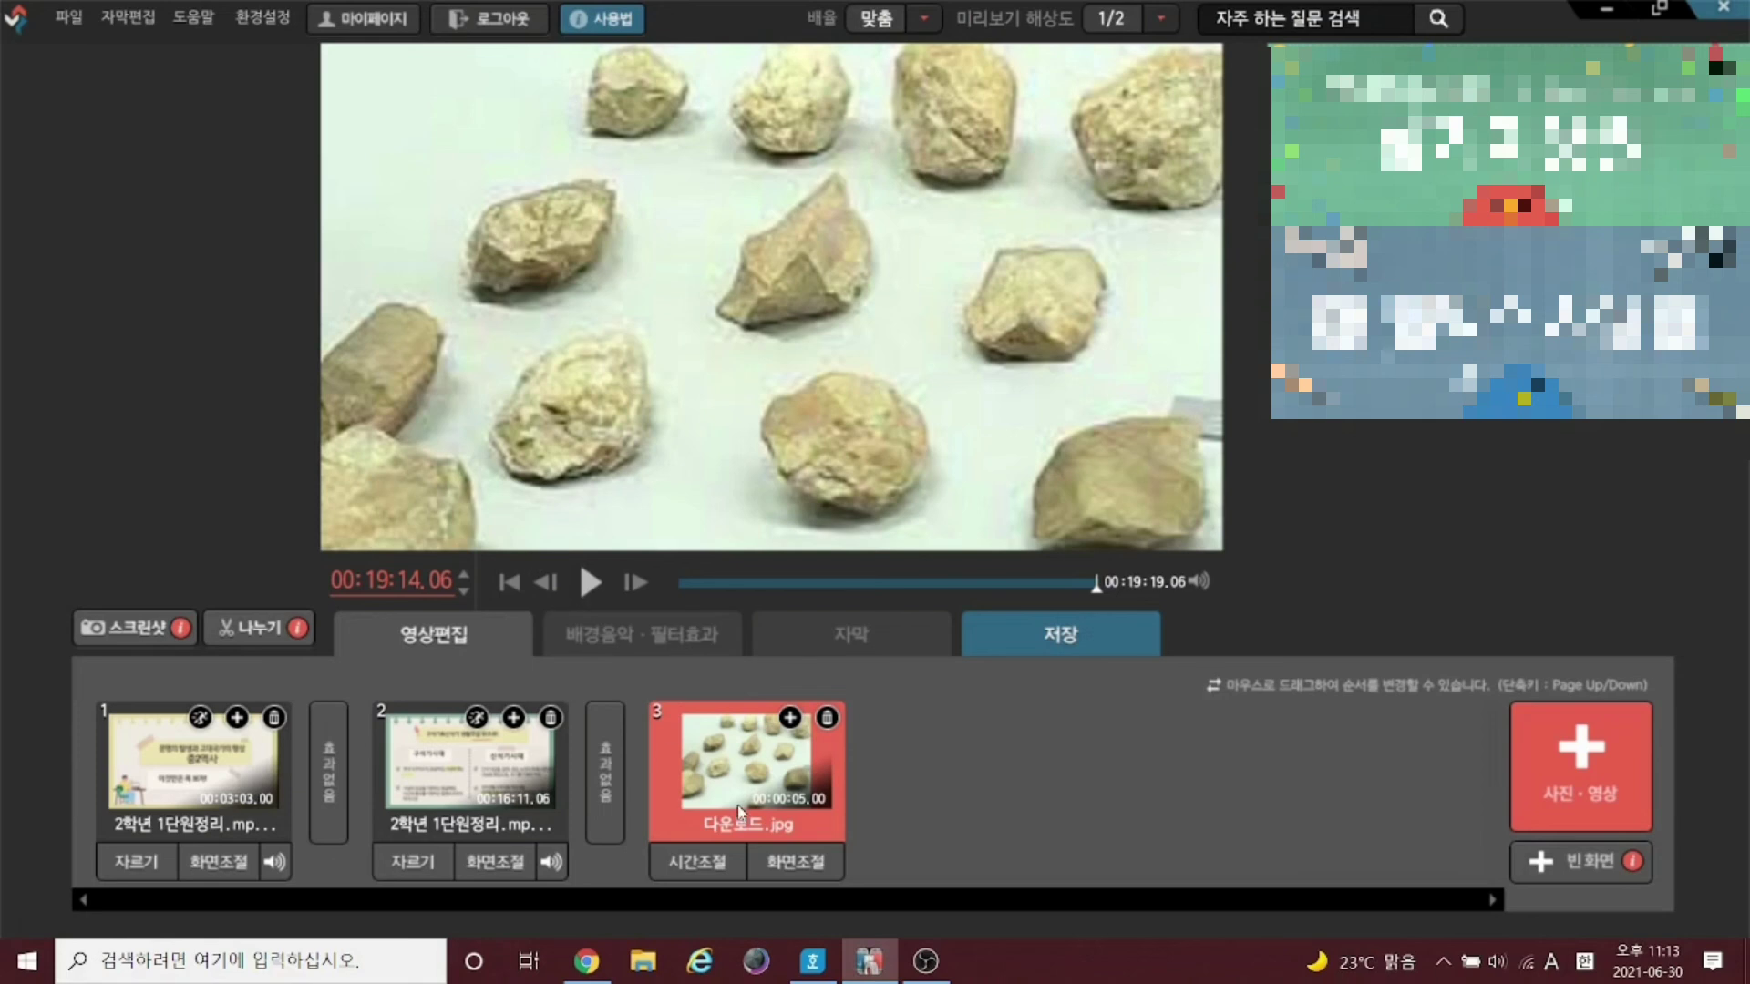
key("space")
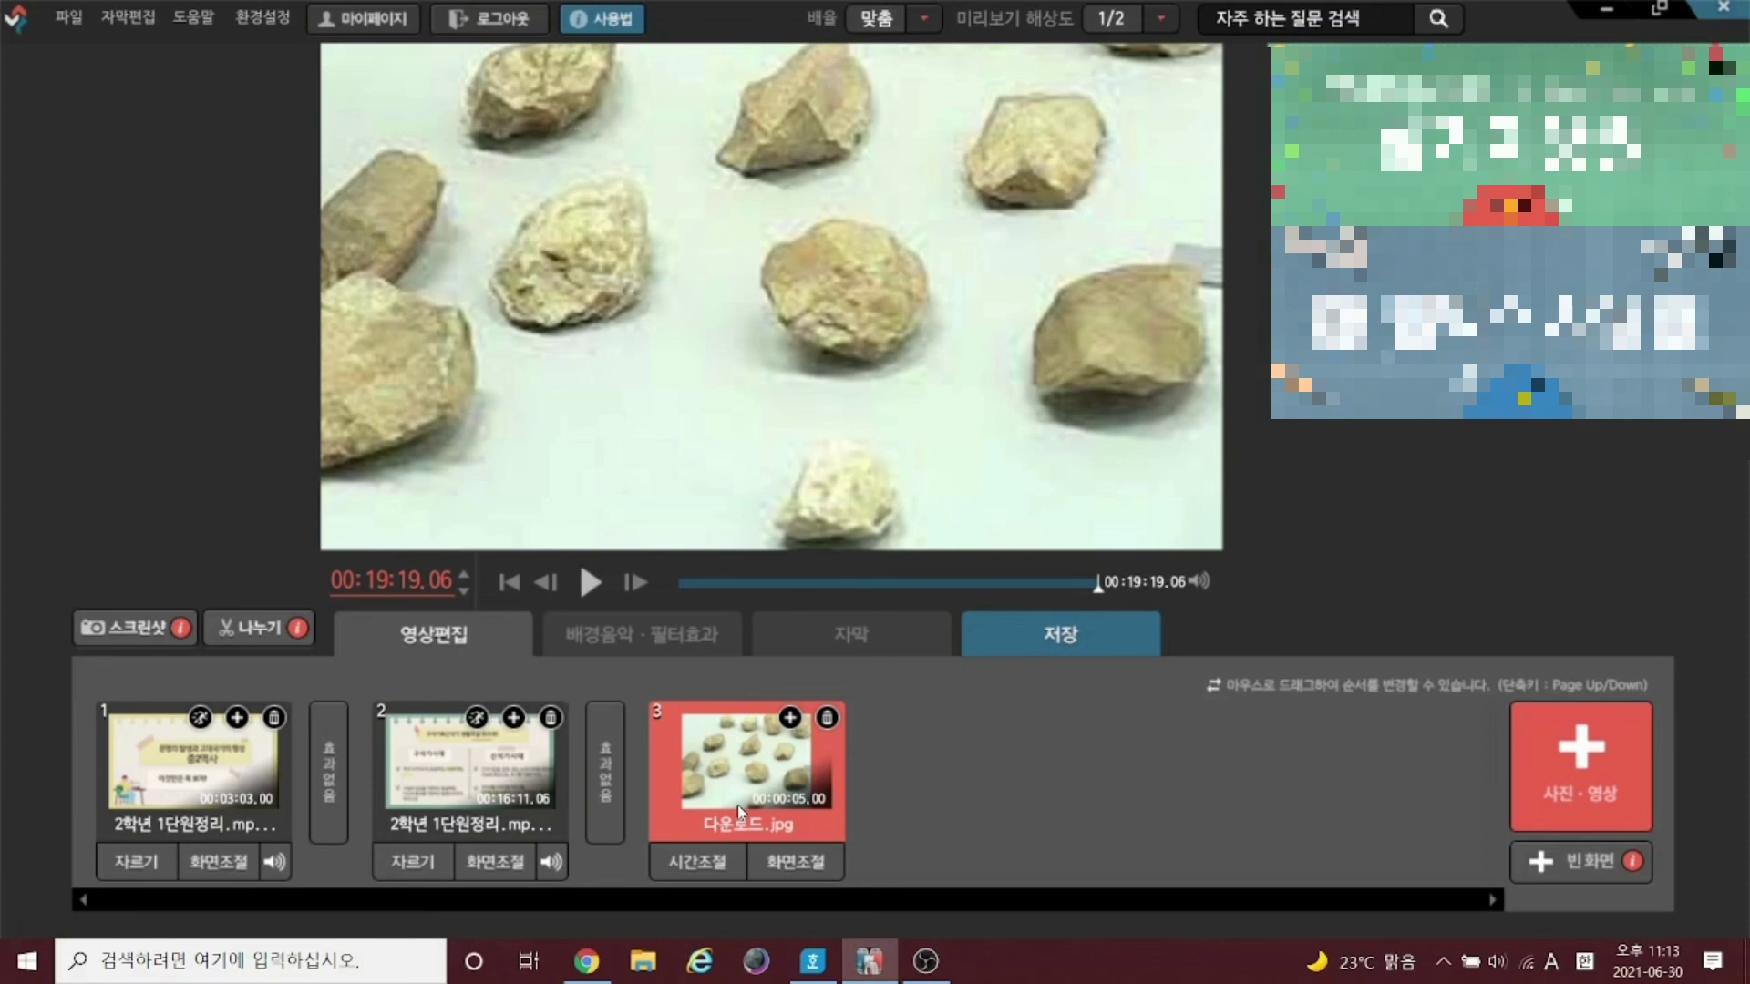
Preview the image clip's screen motion, turn off its pan and zoom (이동과 확대 축소 사용), and apply the adjustment
left_click(796, 862)
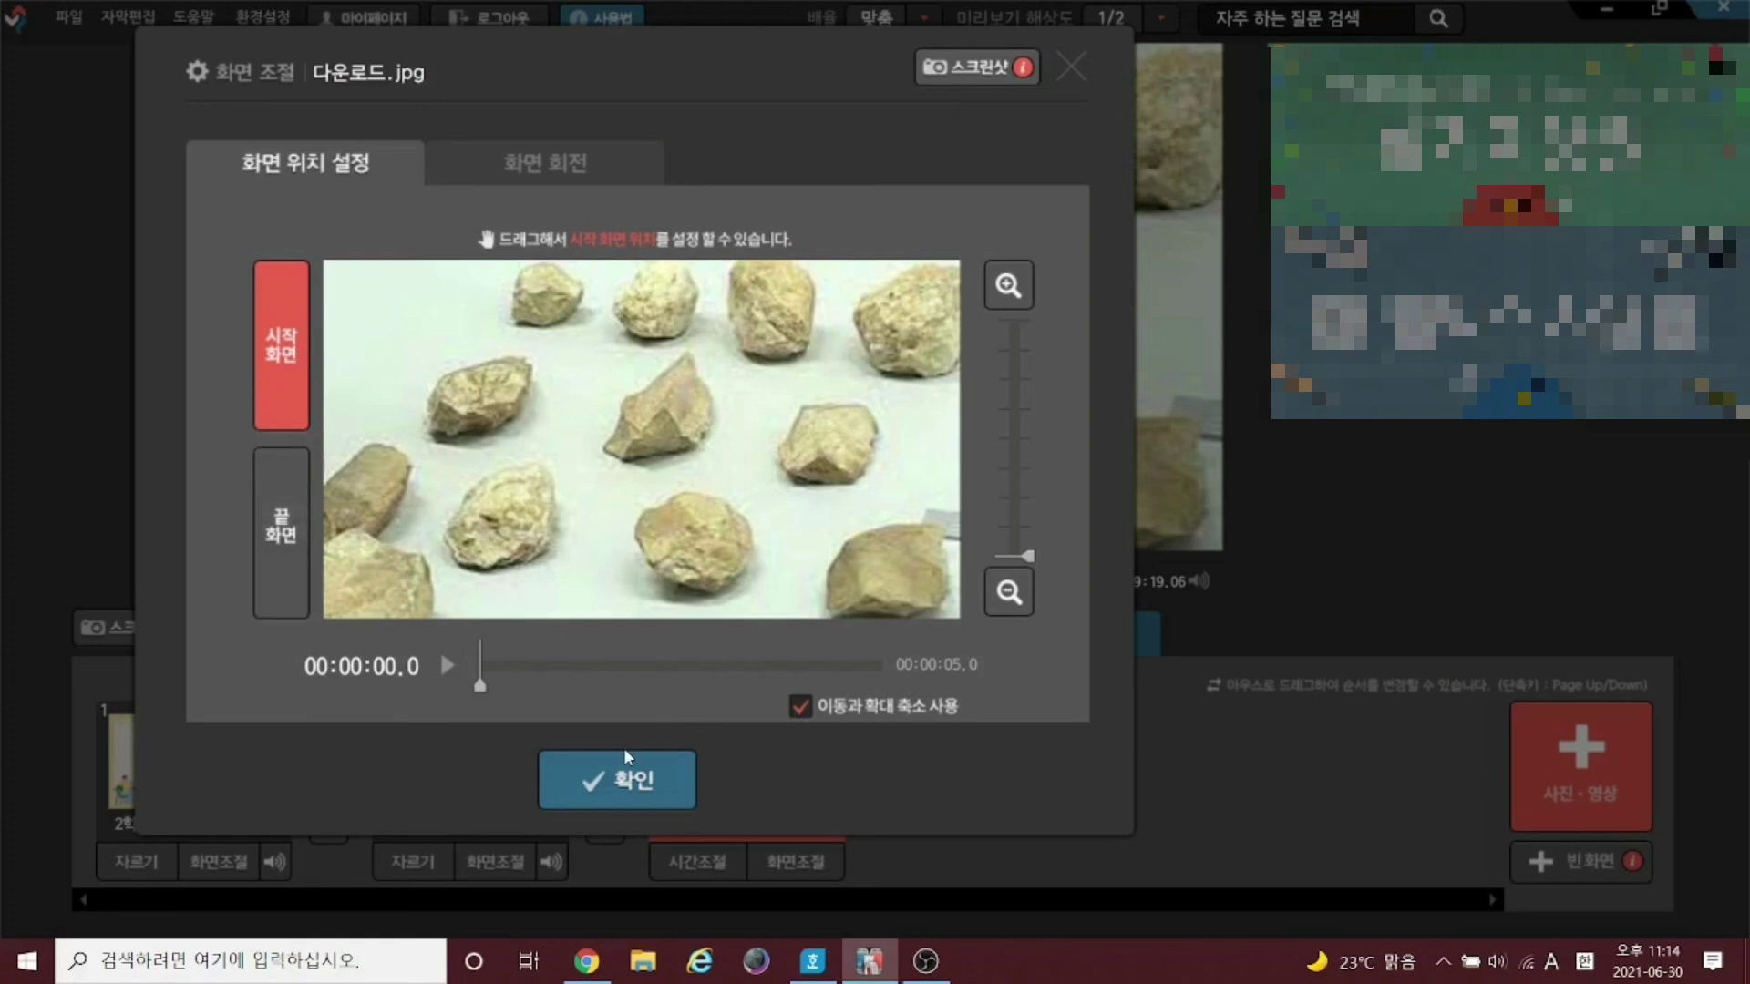
key("space")
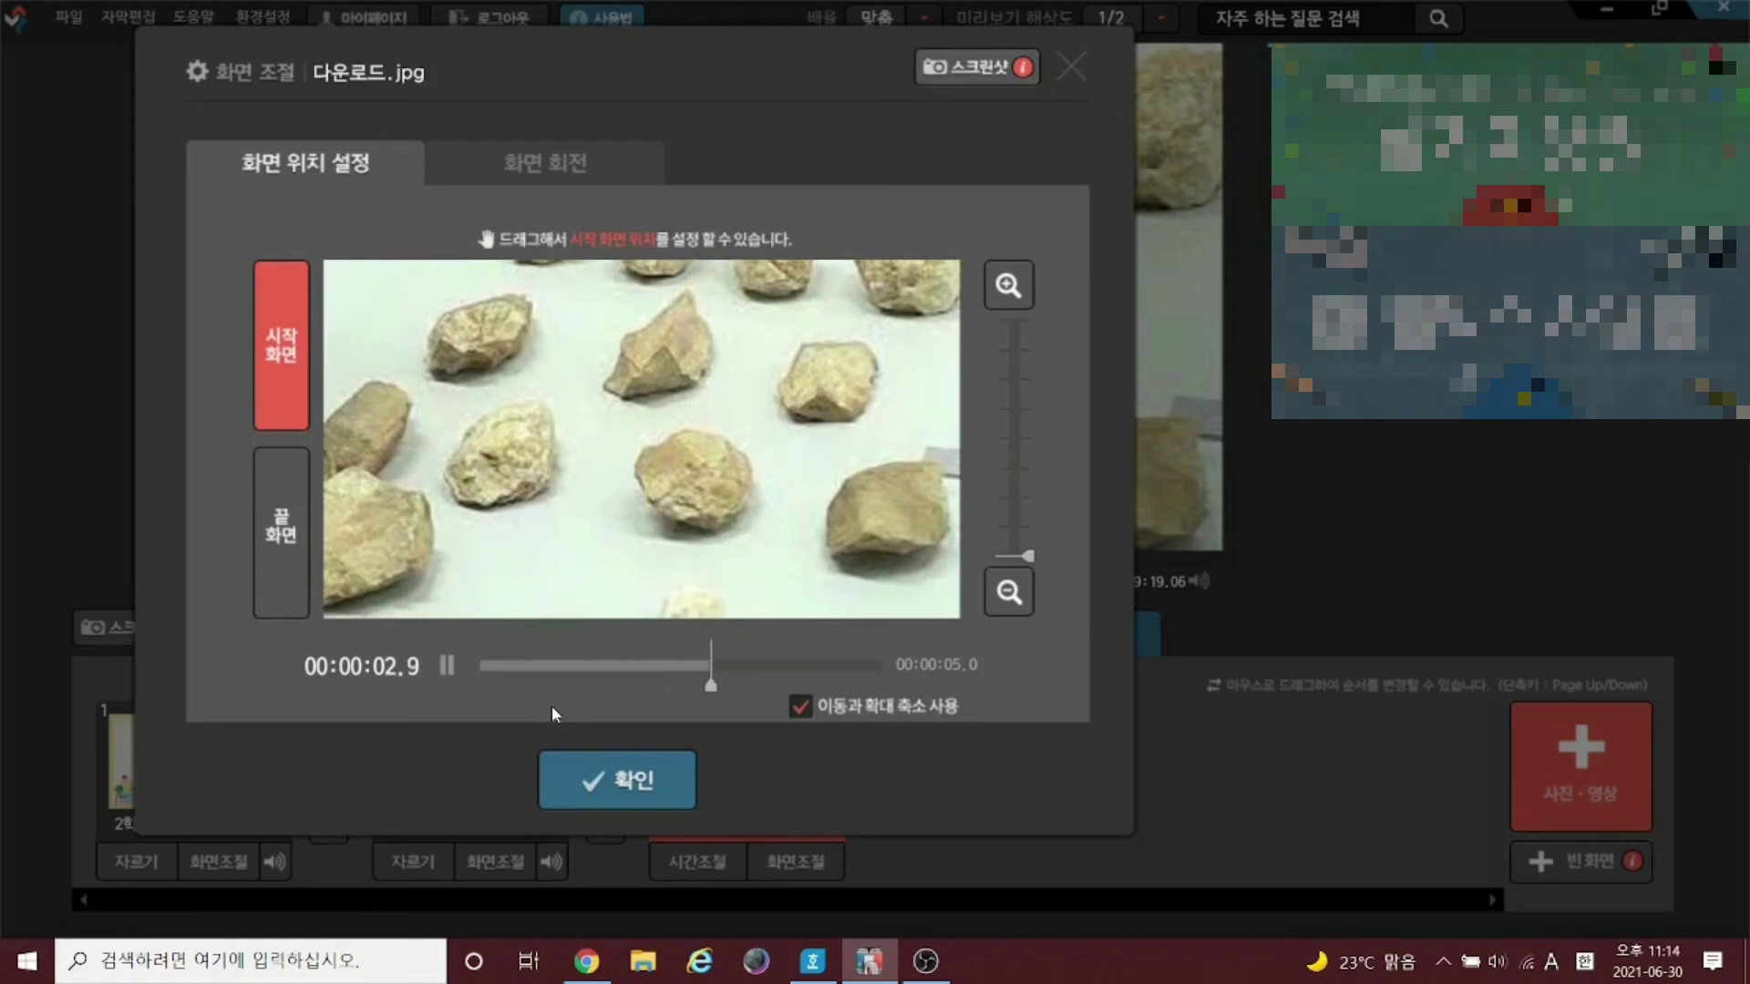
key("space")
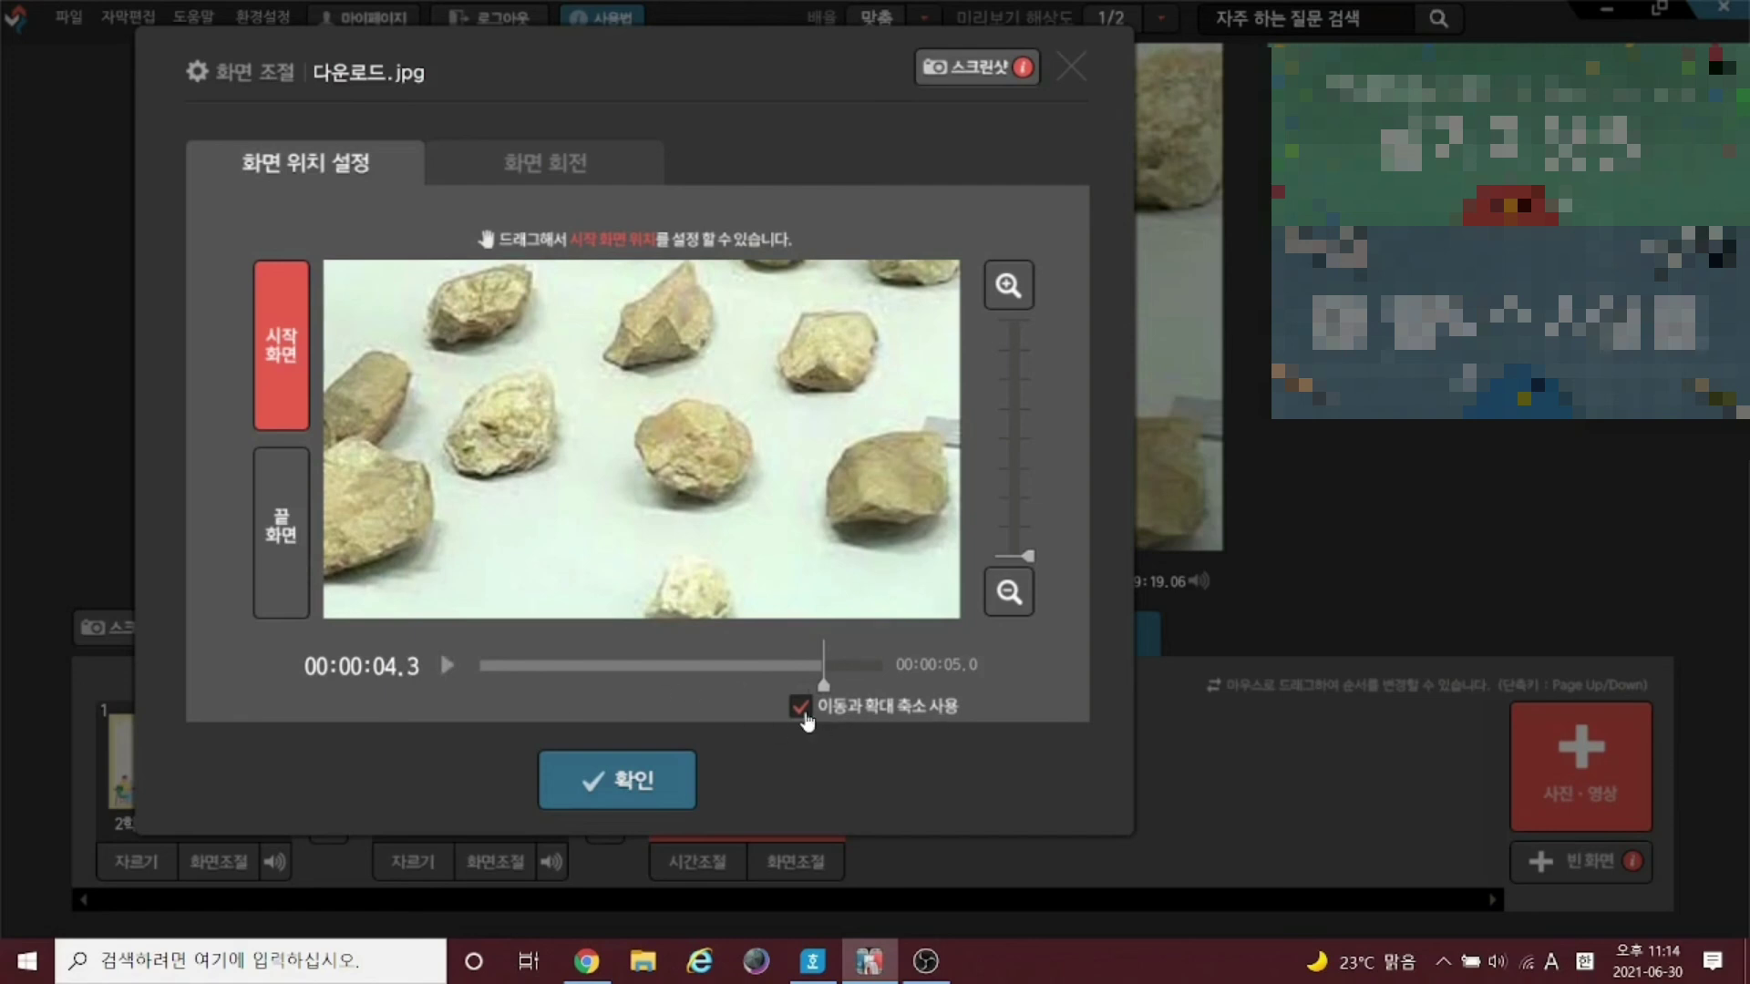
left_click(803, 715)
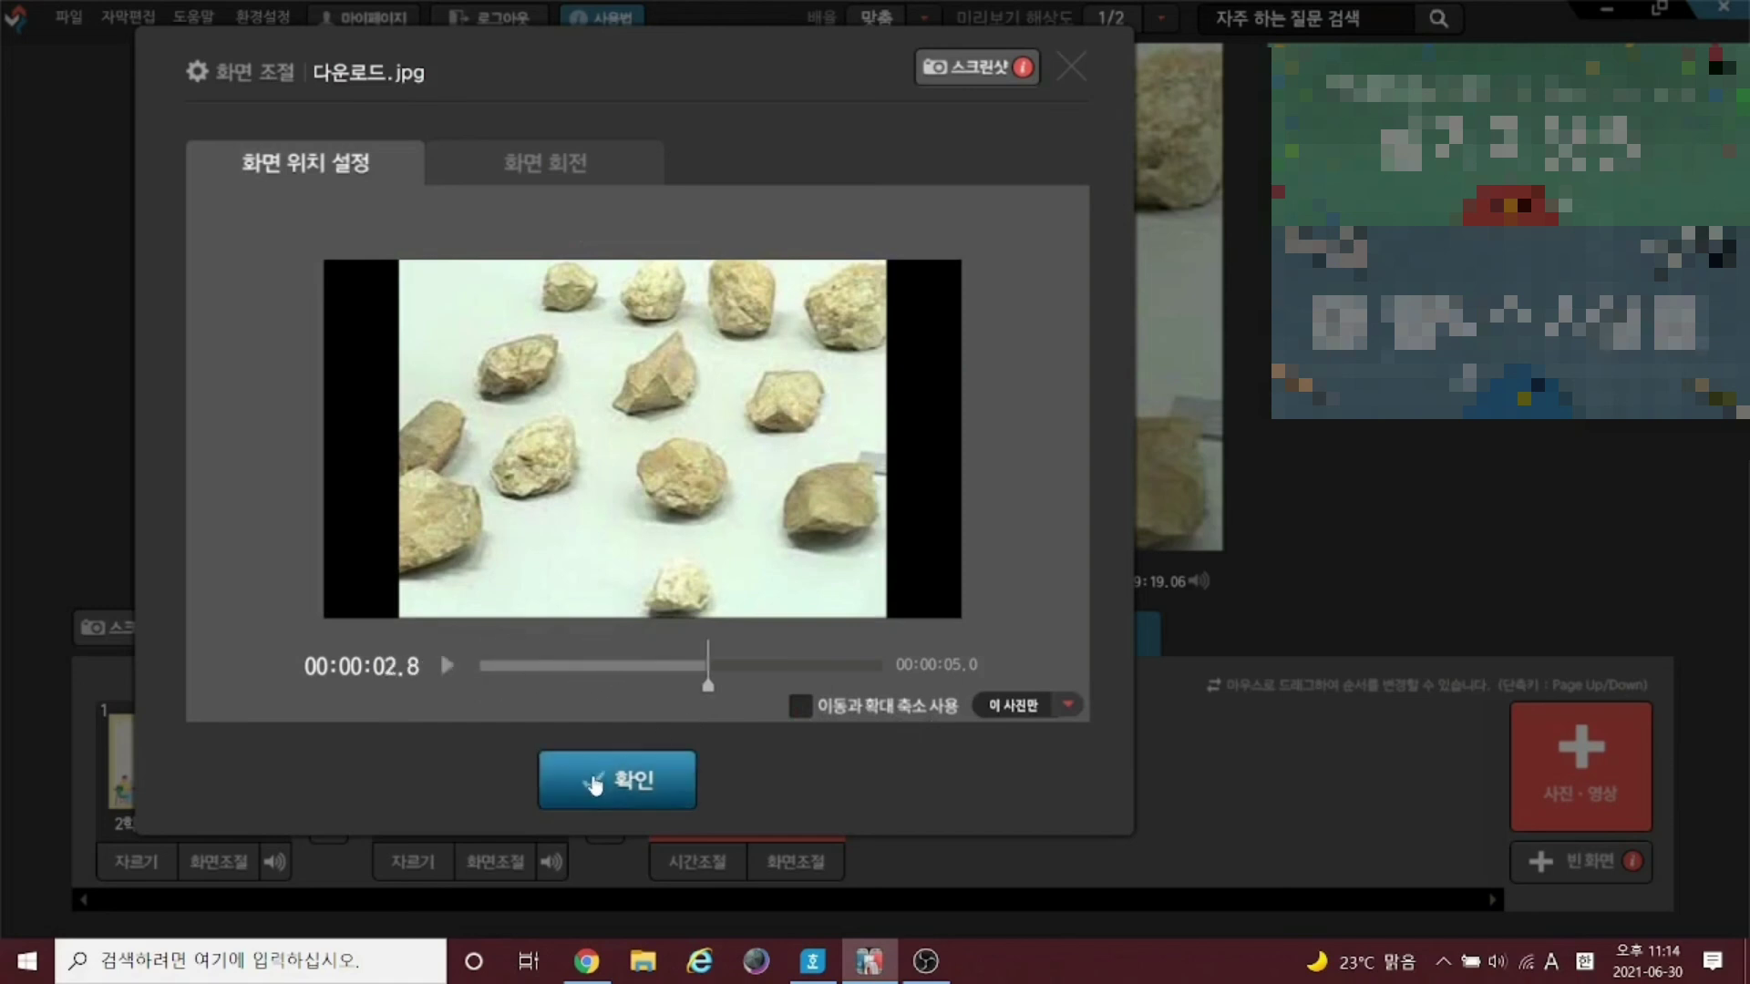
left_click(594, 784)
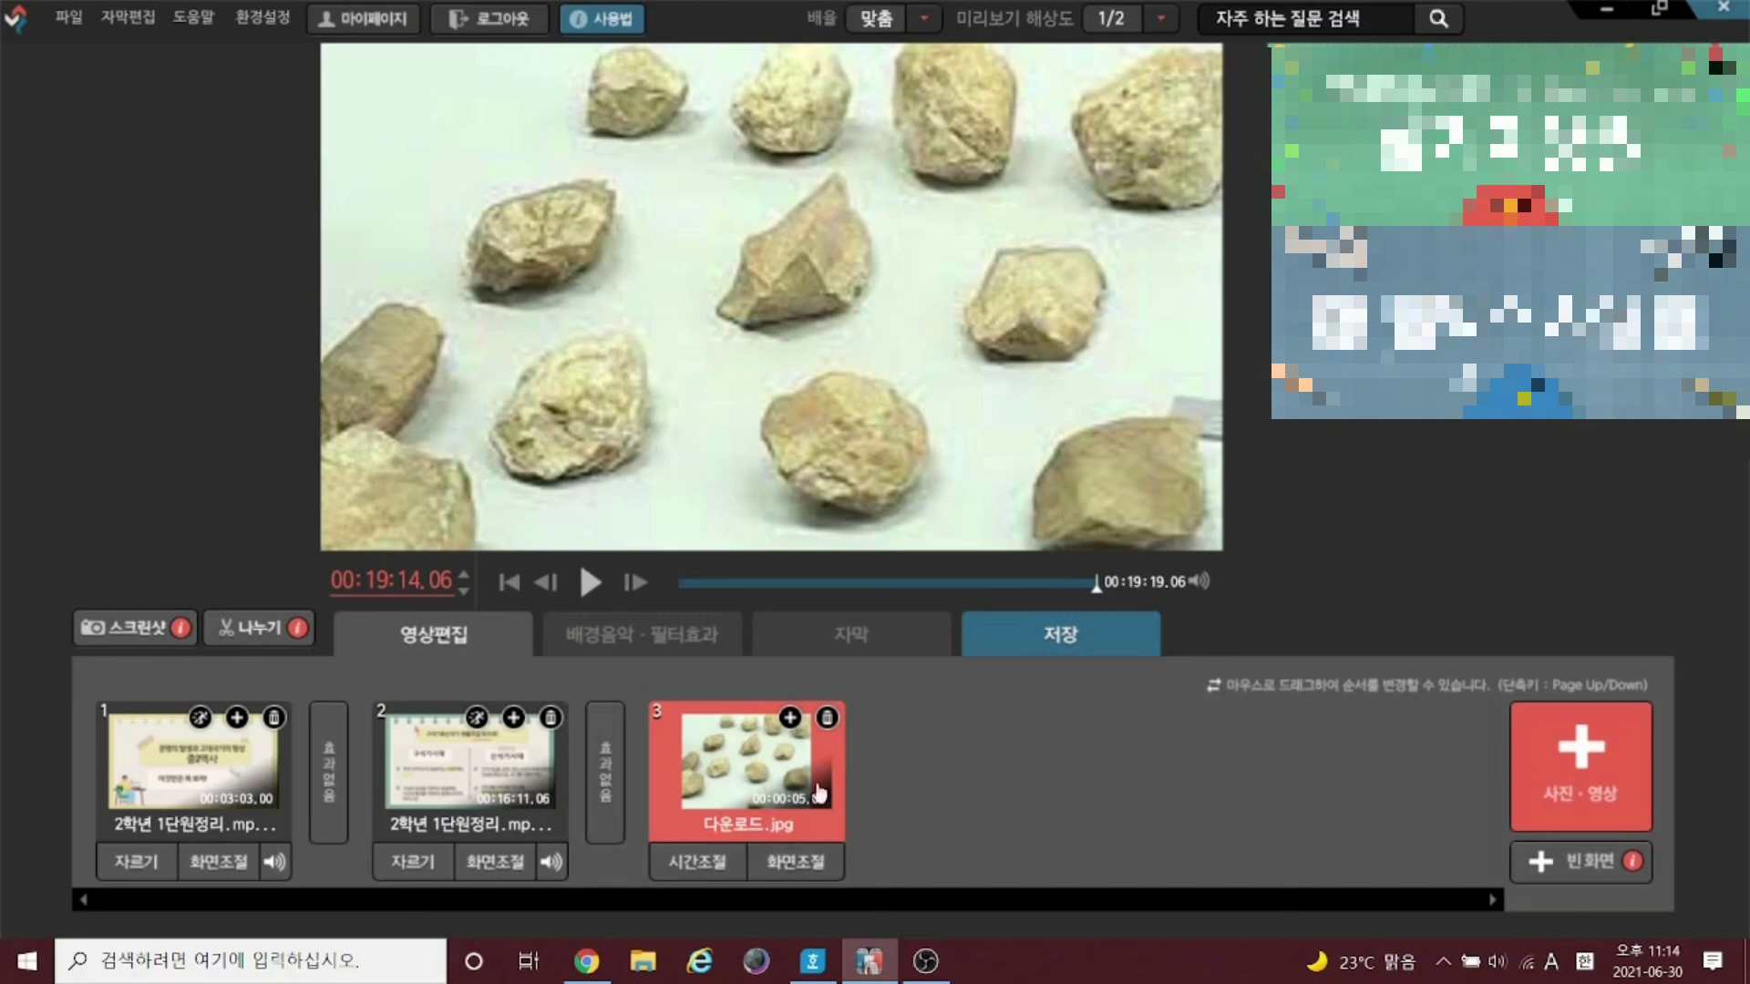
Set the image clip's duration to 1 second and apply it
left_click(696, 877)
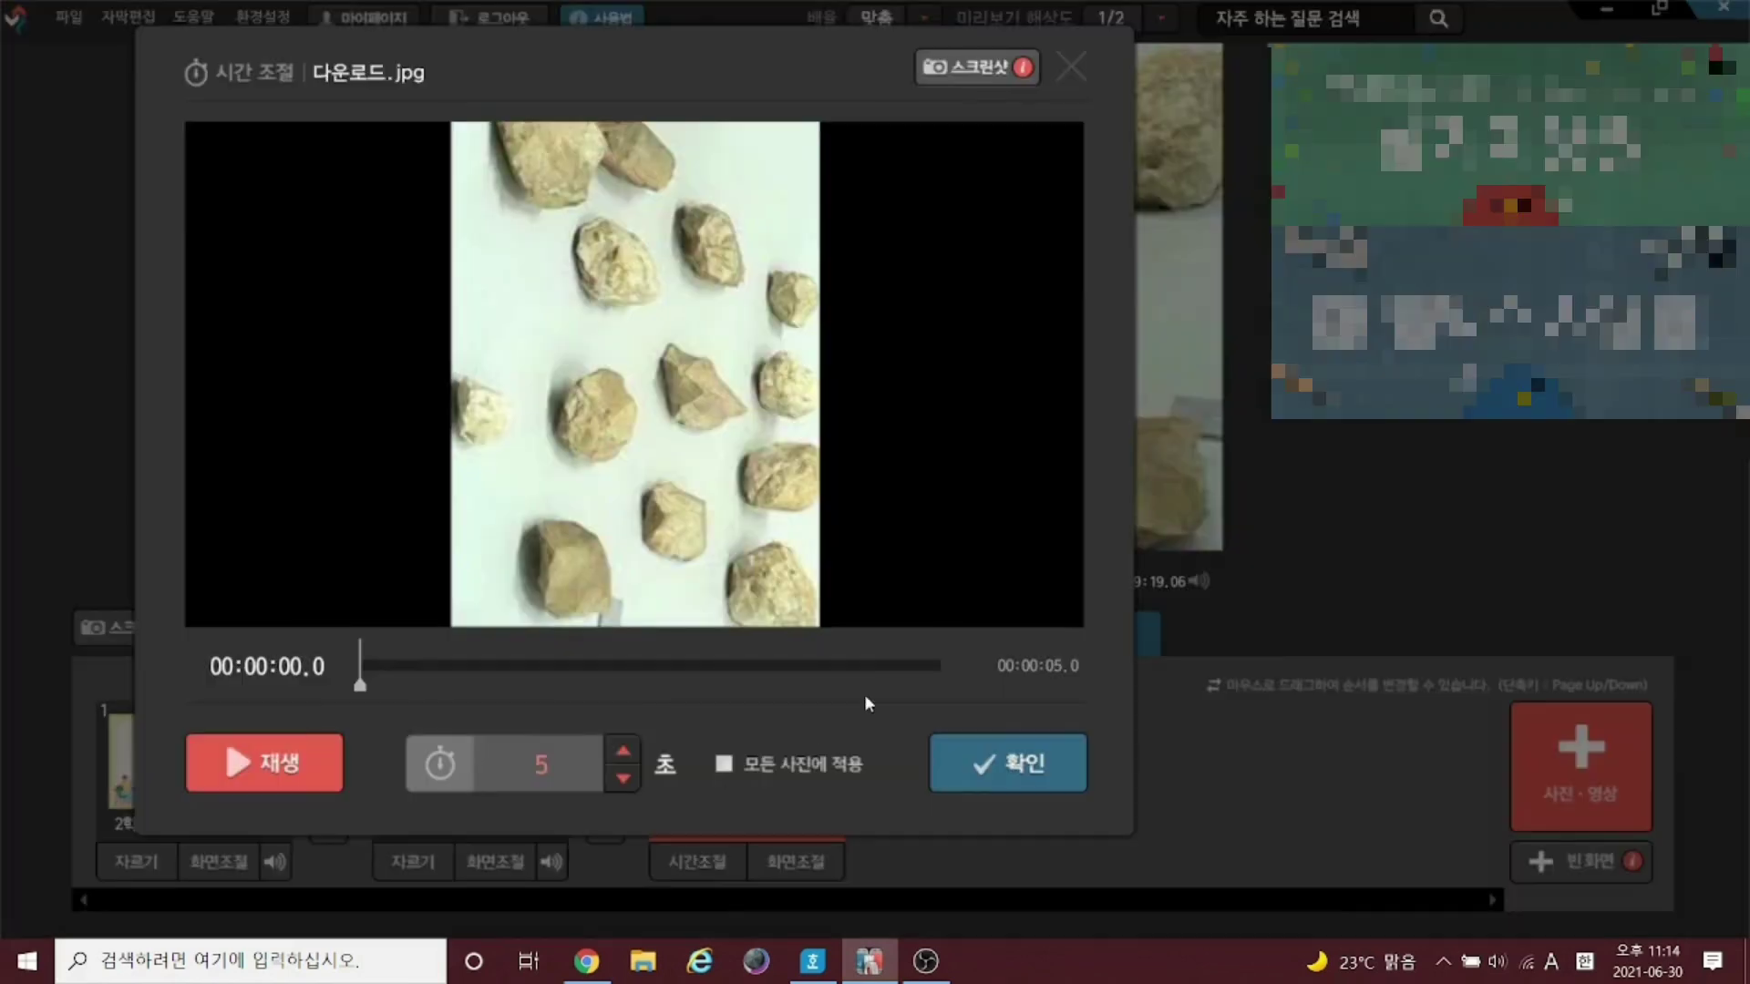
double_click(540, 765)
type("1")
left_click(999, 763)
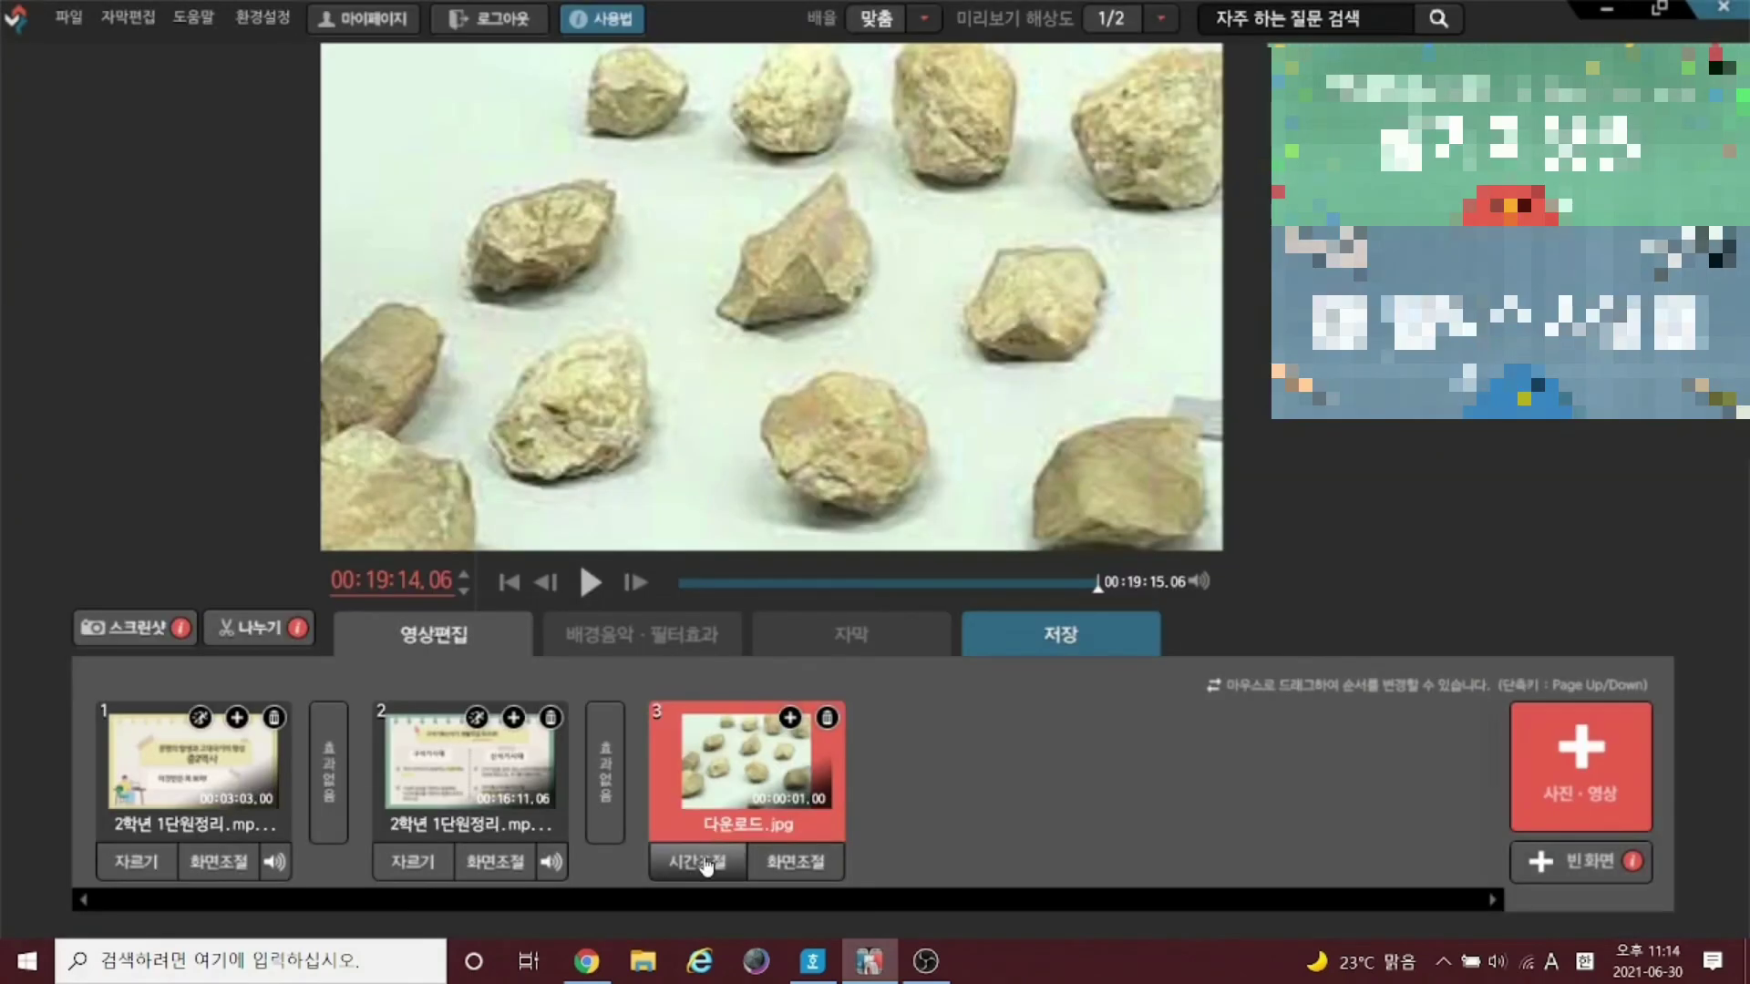
Set the 다운로드.jpg clip's duration to 10 seconds and apply it
left_click(706, 866)
type("10")
left_click(993, 768)
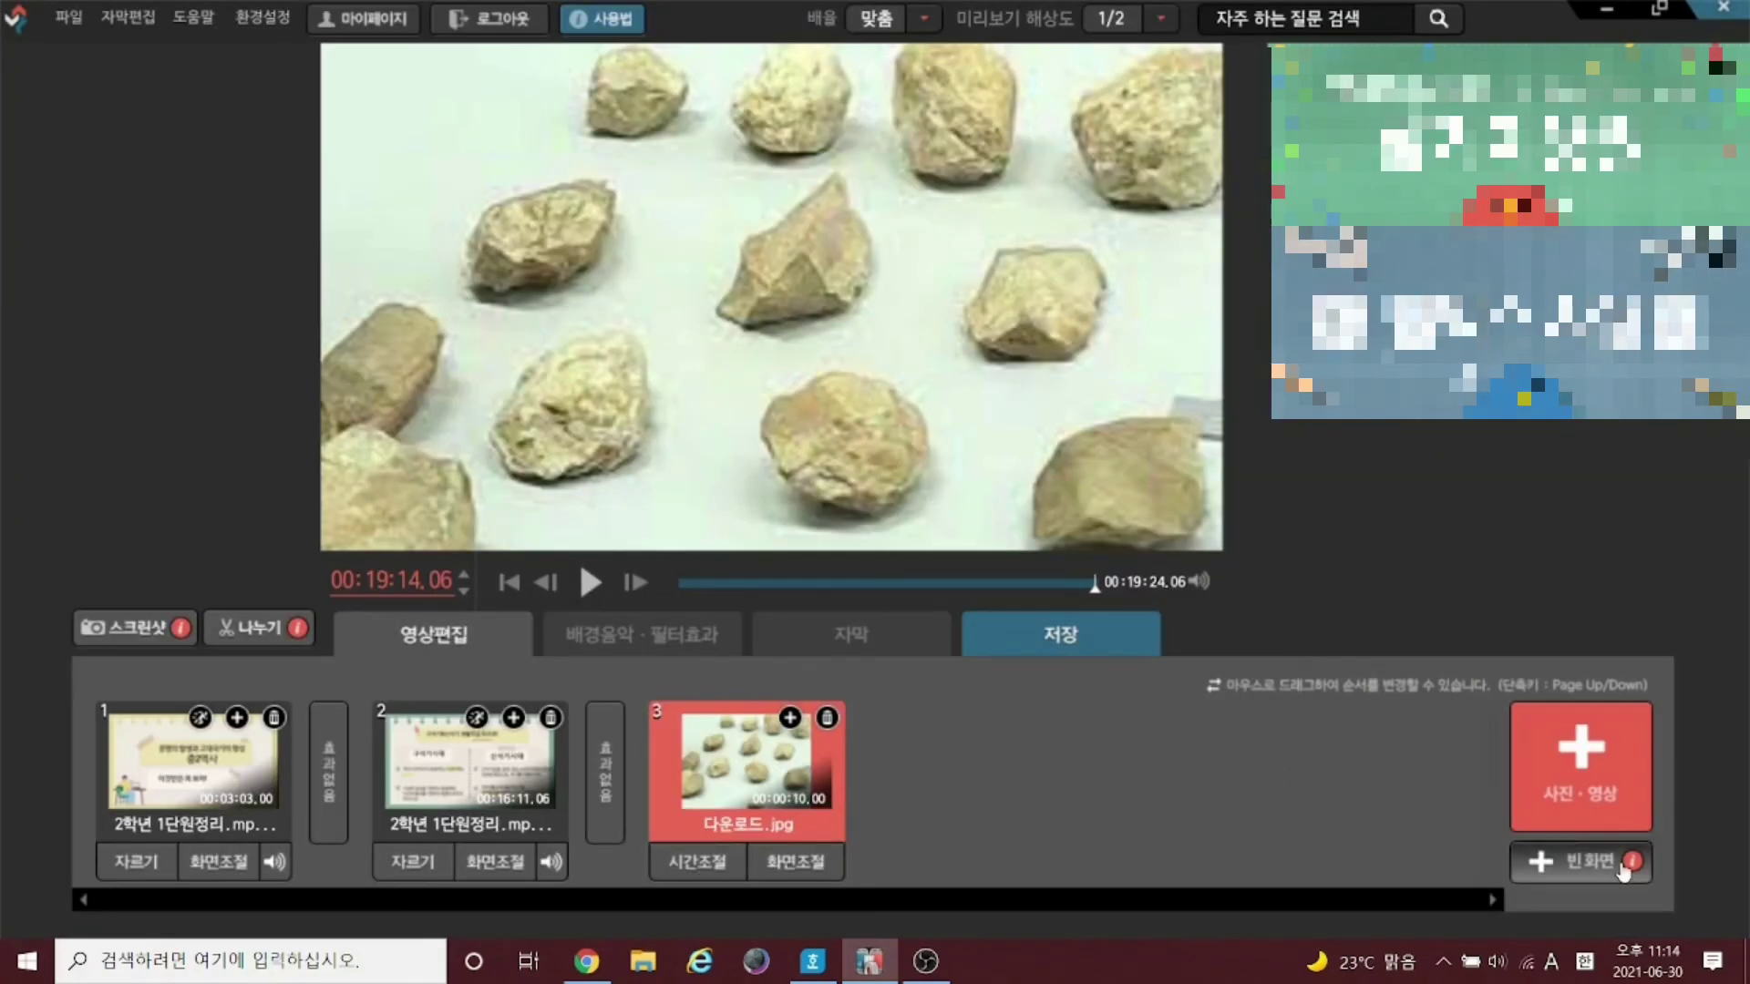
Insert a blank screen (빈 화면) clip in coral red after the image clip
left_click(1591, 876)
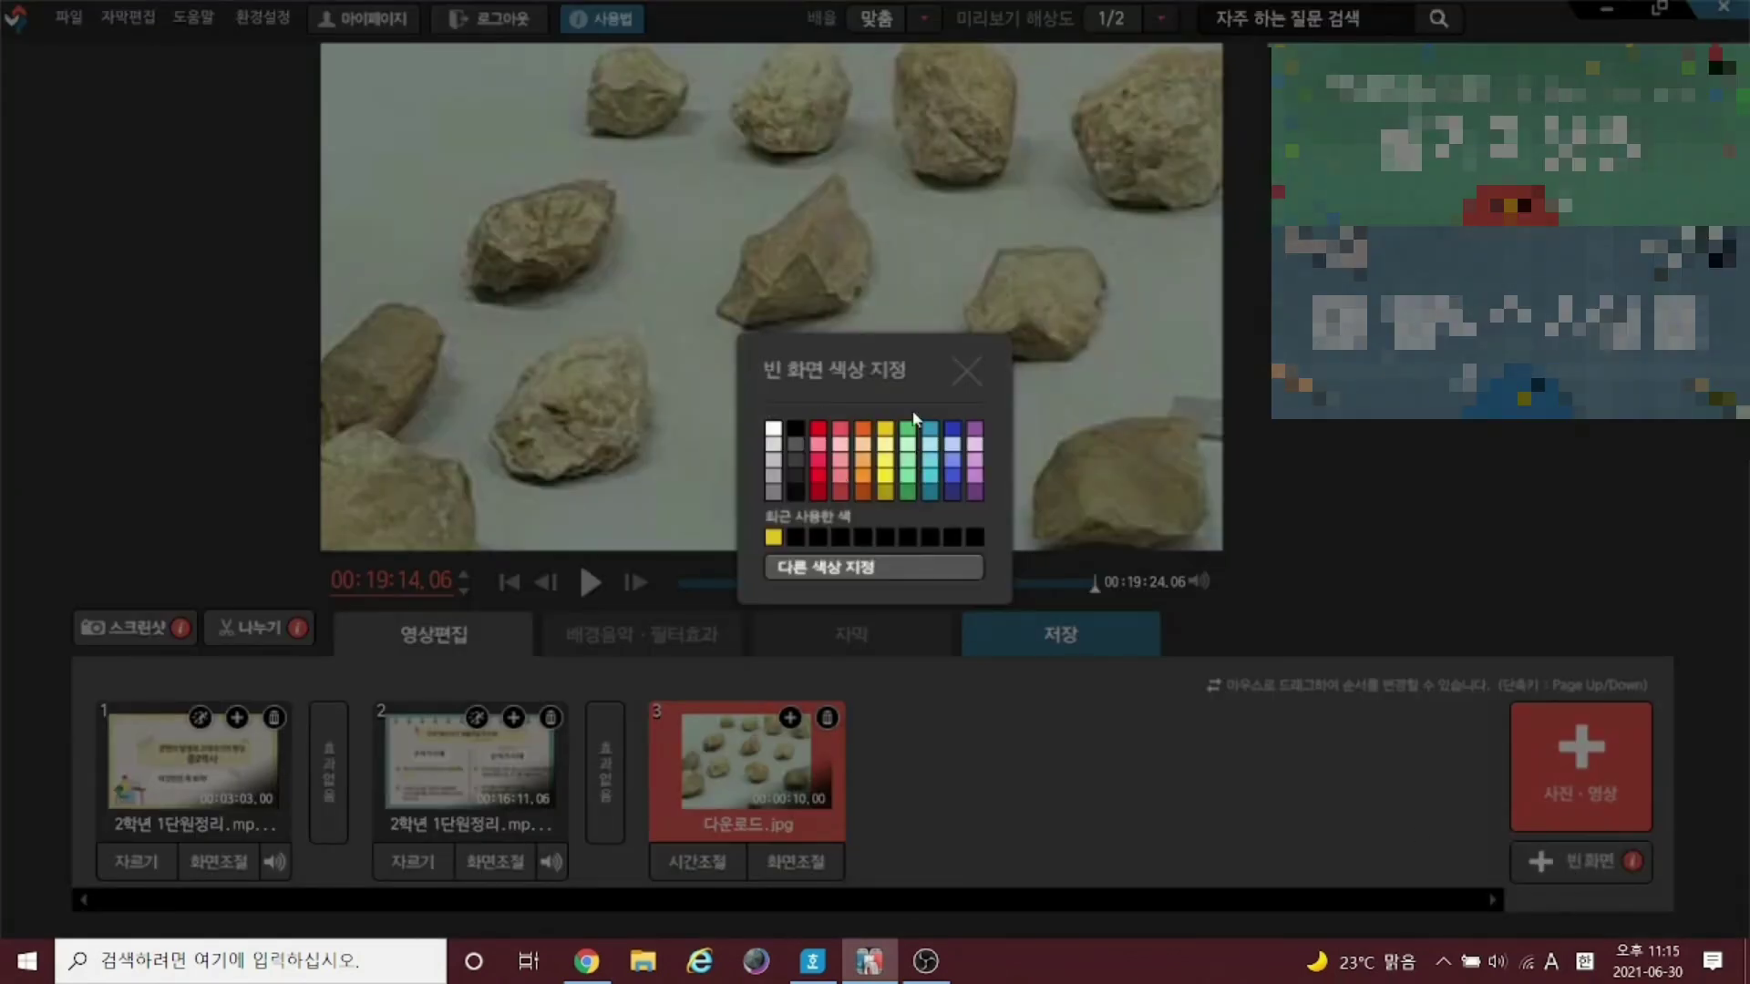
left_click(837, 430)
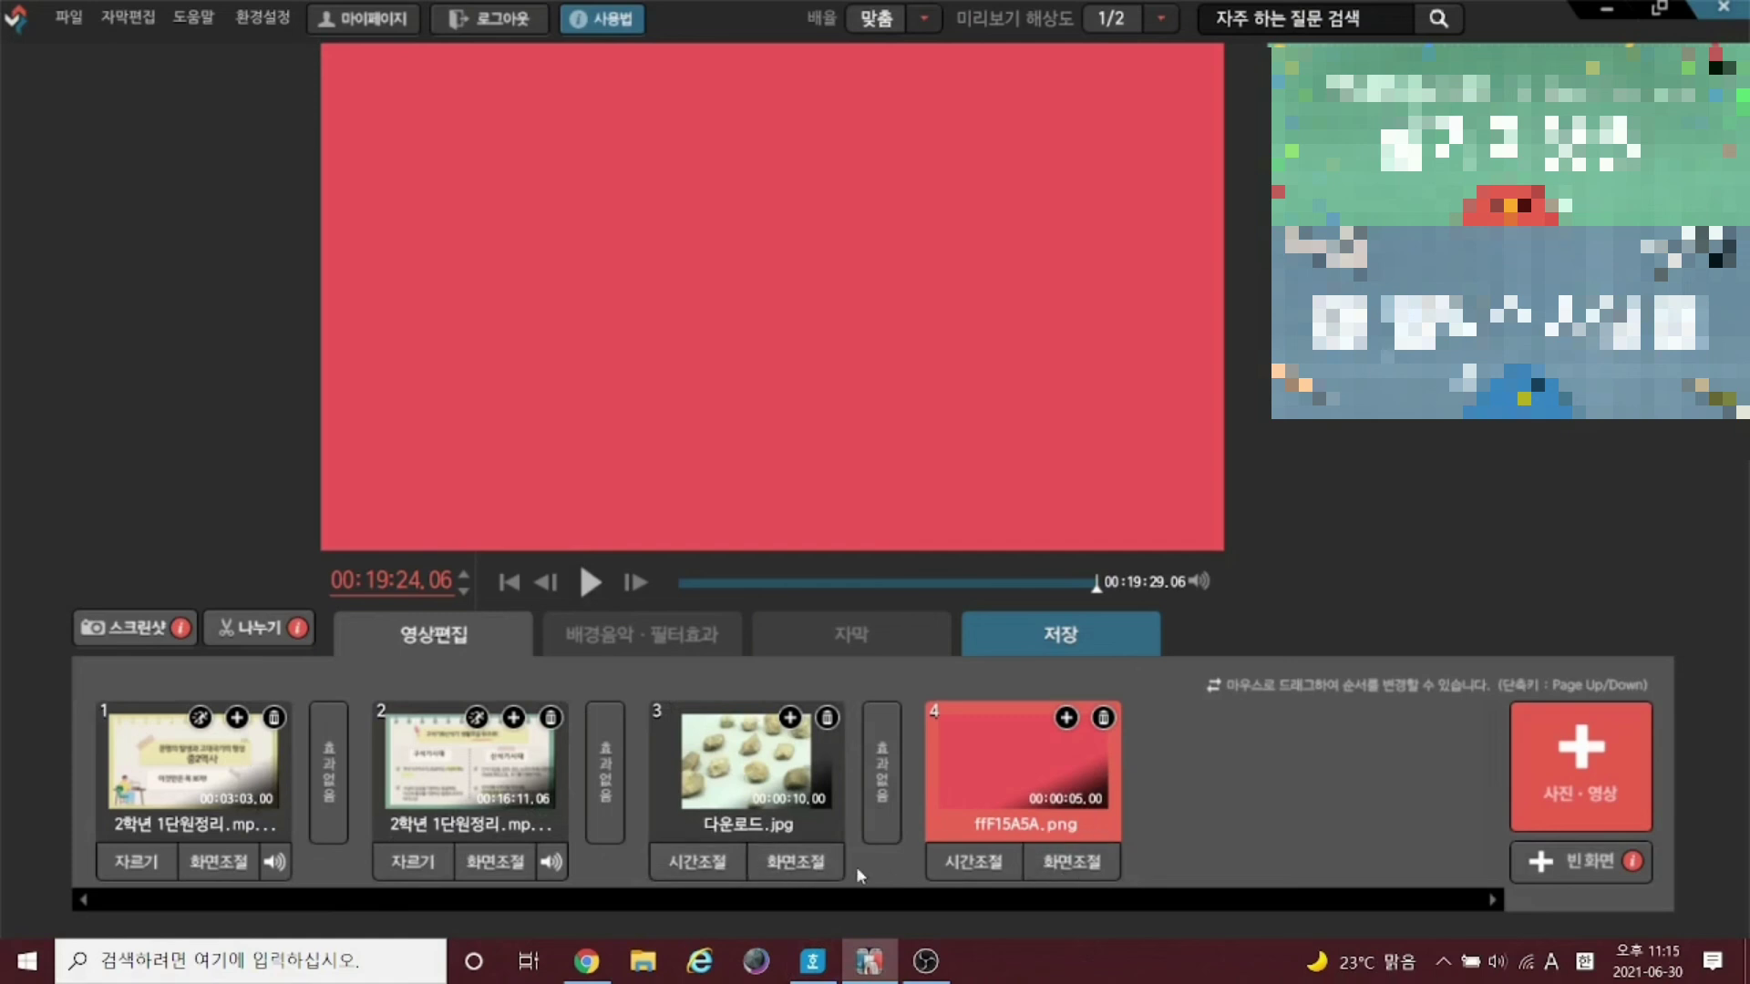
Set the first clip's volume to 99 and raise the second clip's volume
left_click(281, 871)
mouse_move(283, 837)
left_mouse_down()
mouse_move(282, 764)
mouse_move(283, 821)
left_mouse_up()
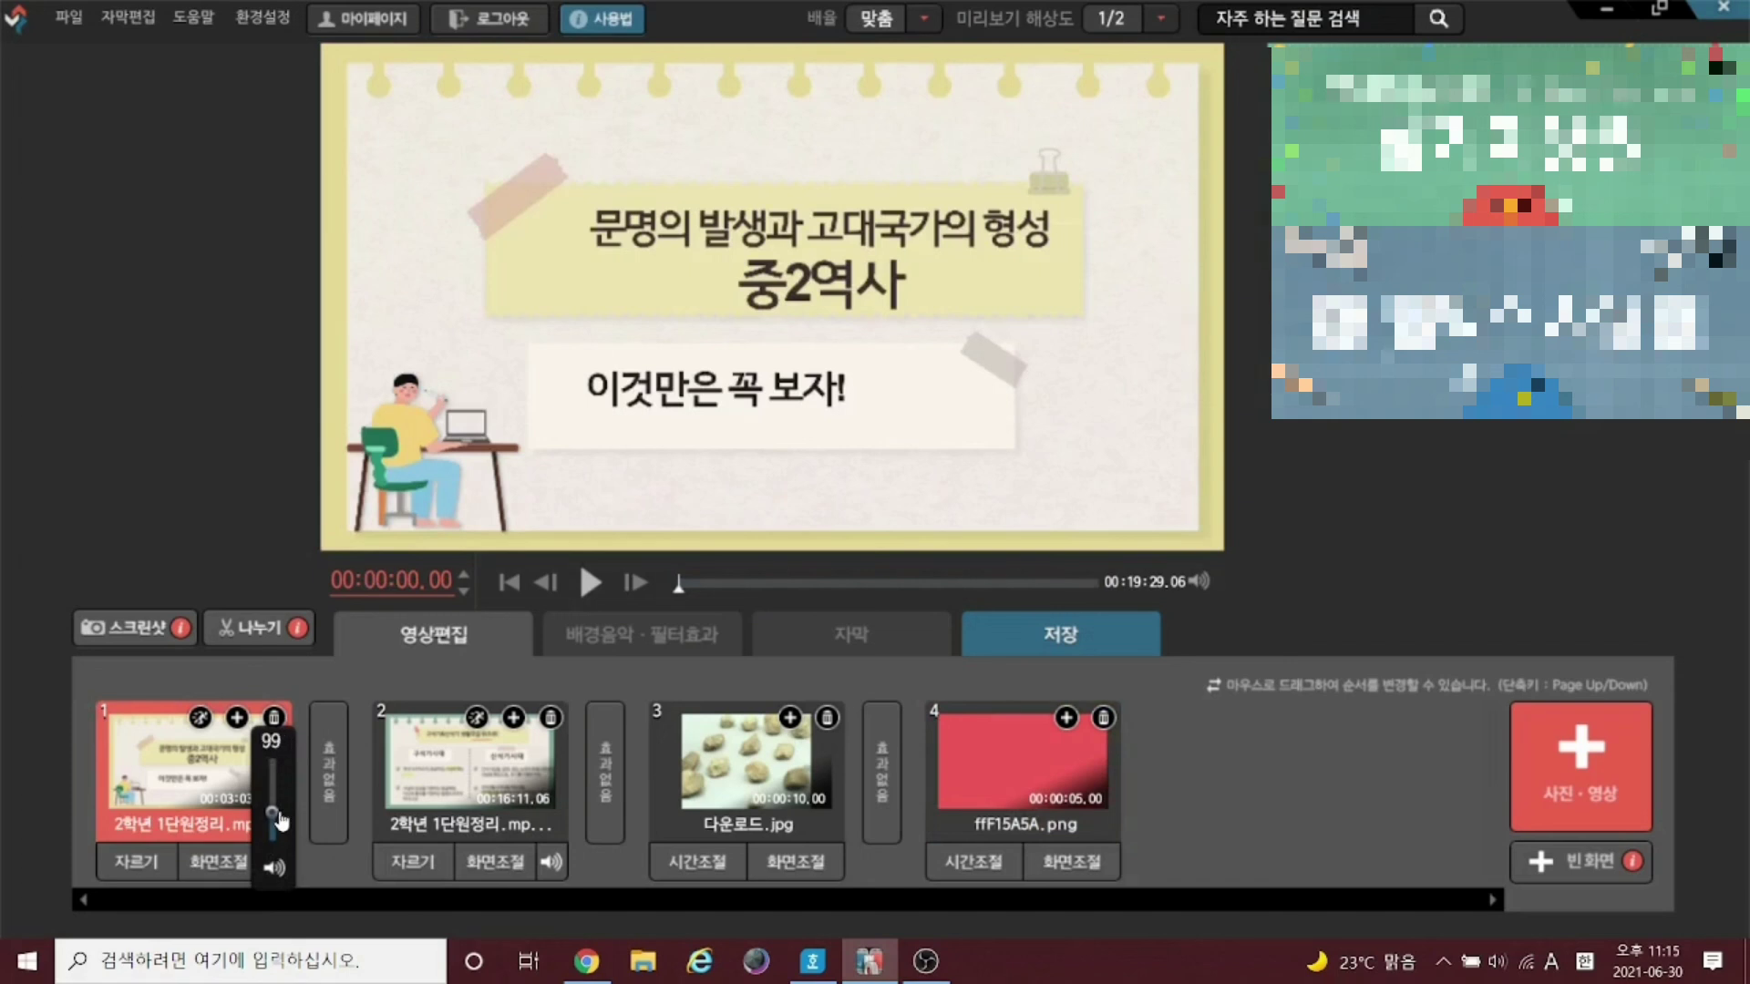
left_click(551, 861)
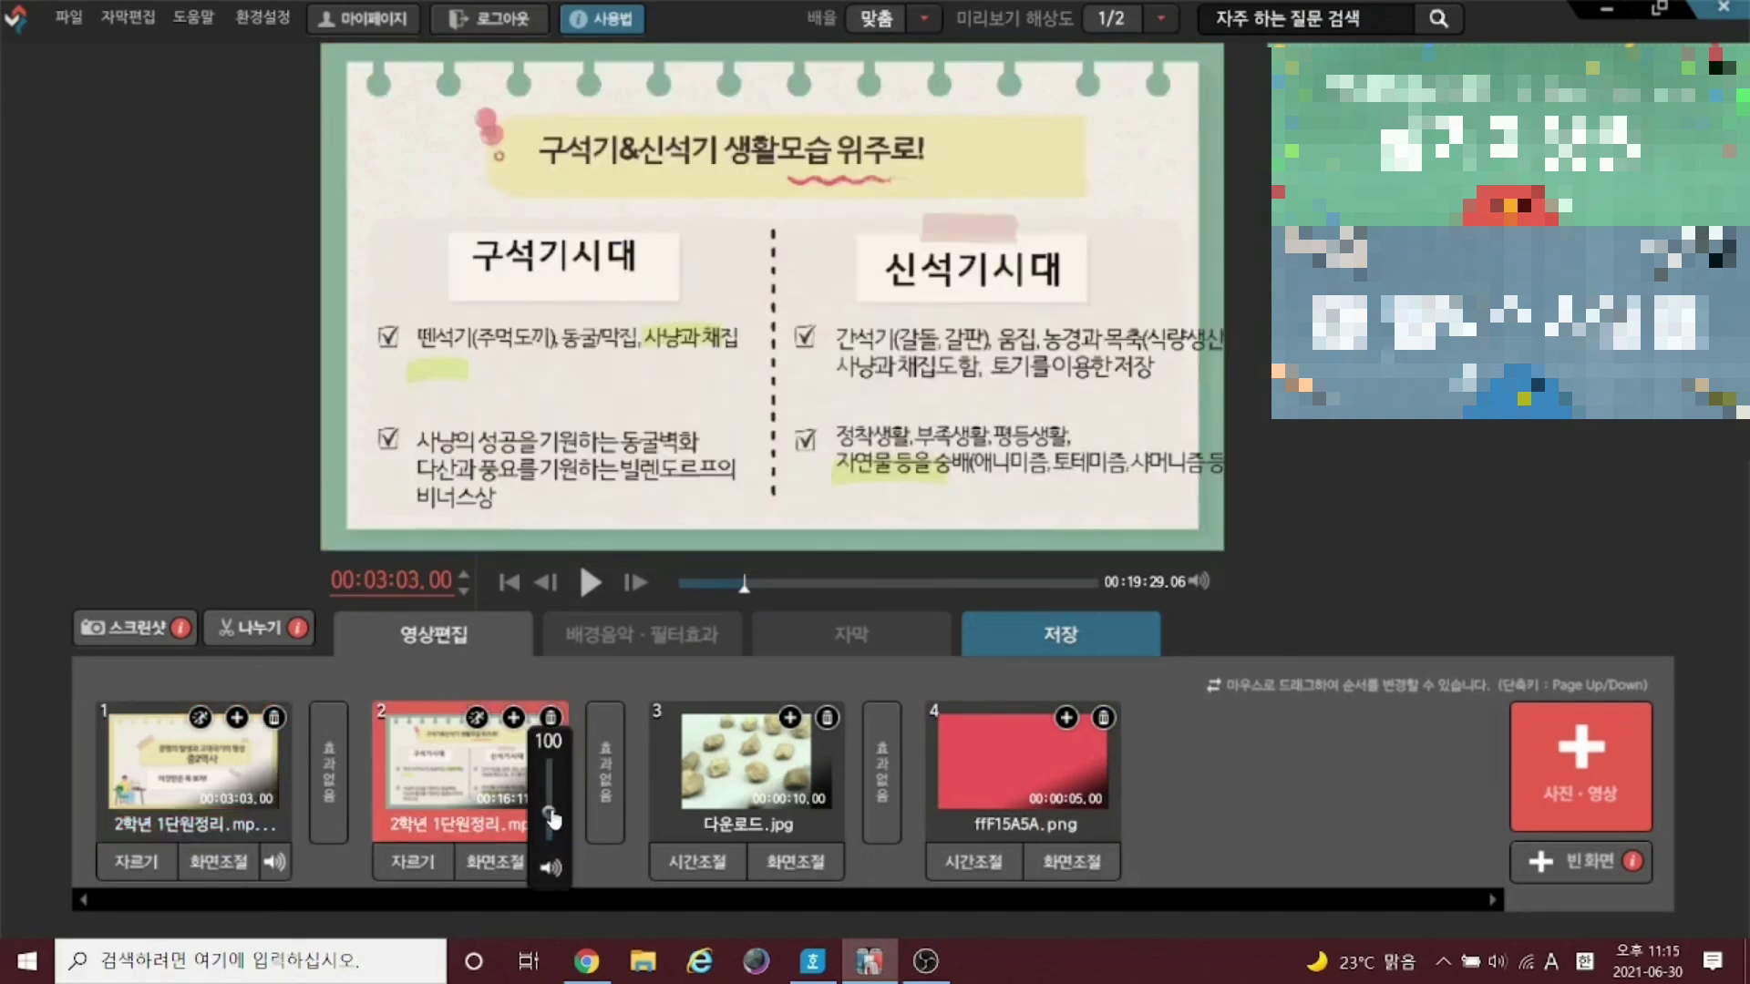
left_click_drag(553, 818, 569, 791)
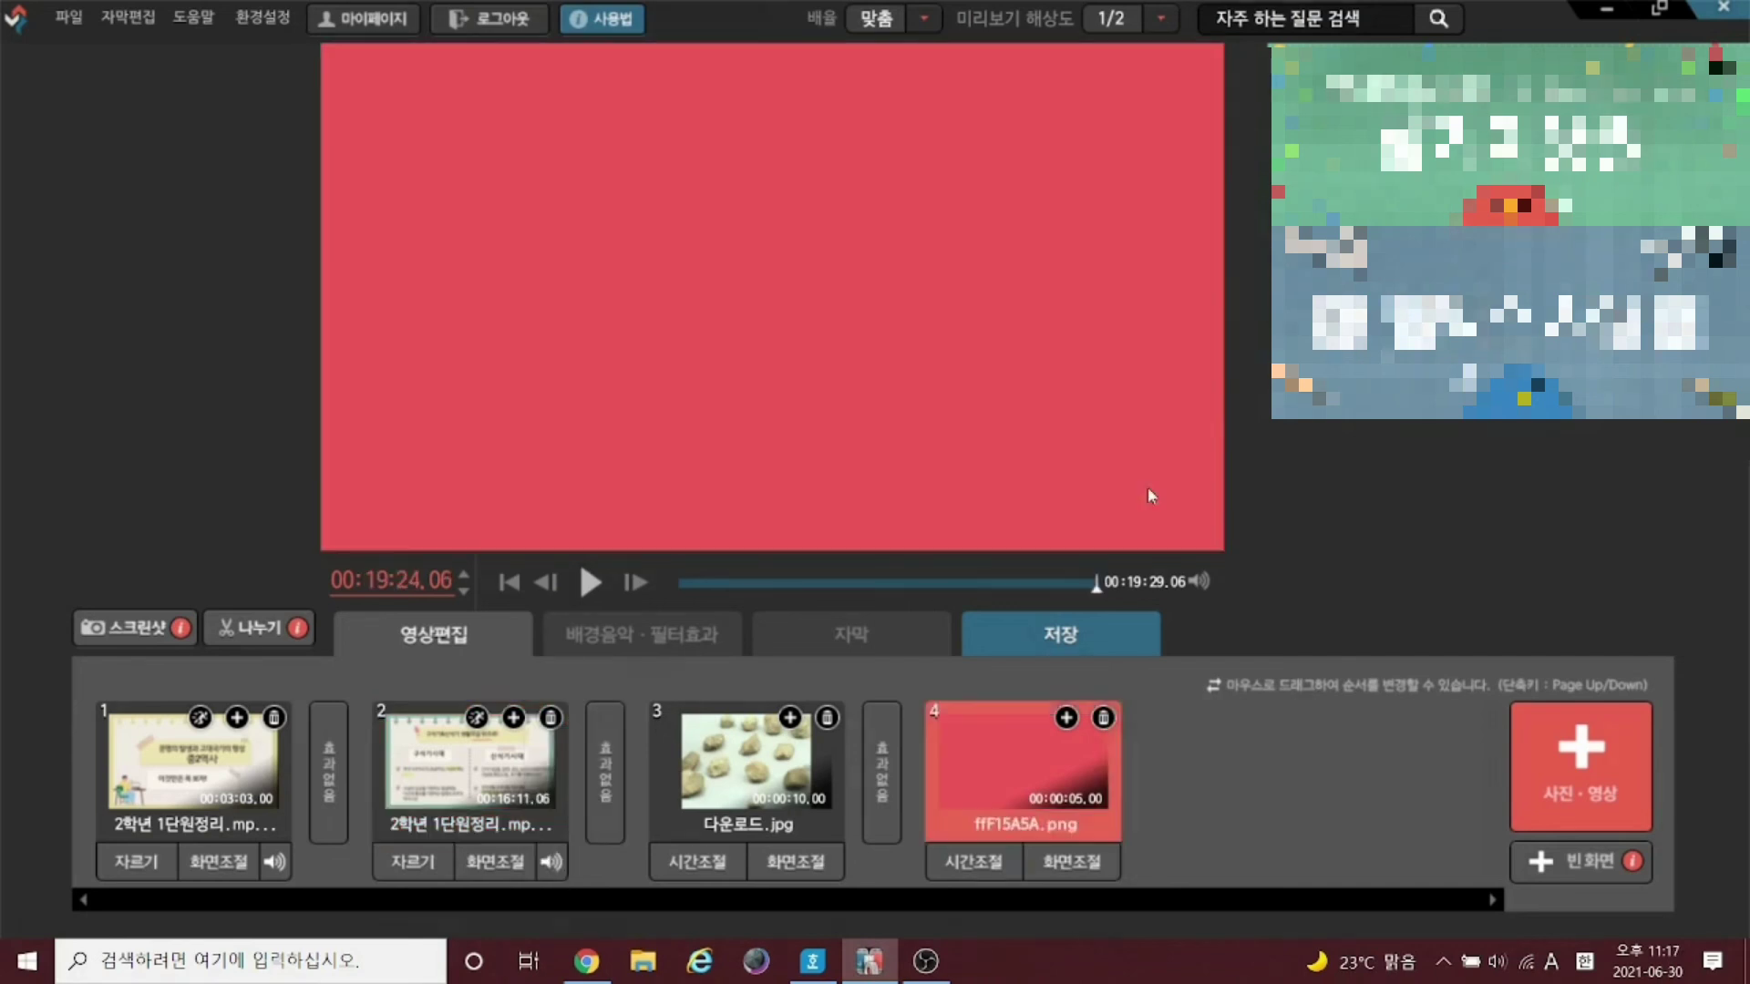
Set the second clip's playback speed to 200% and apply it
left_click(473, 722)
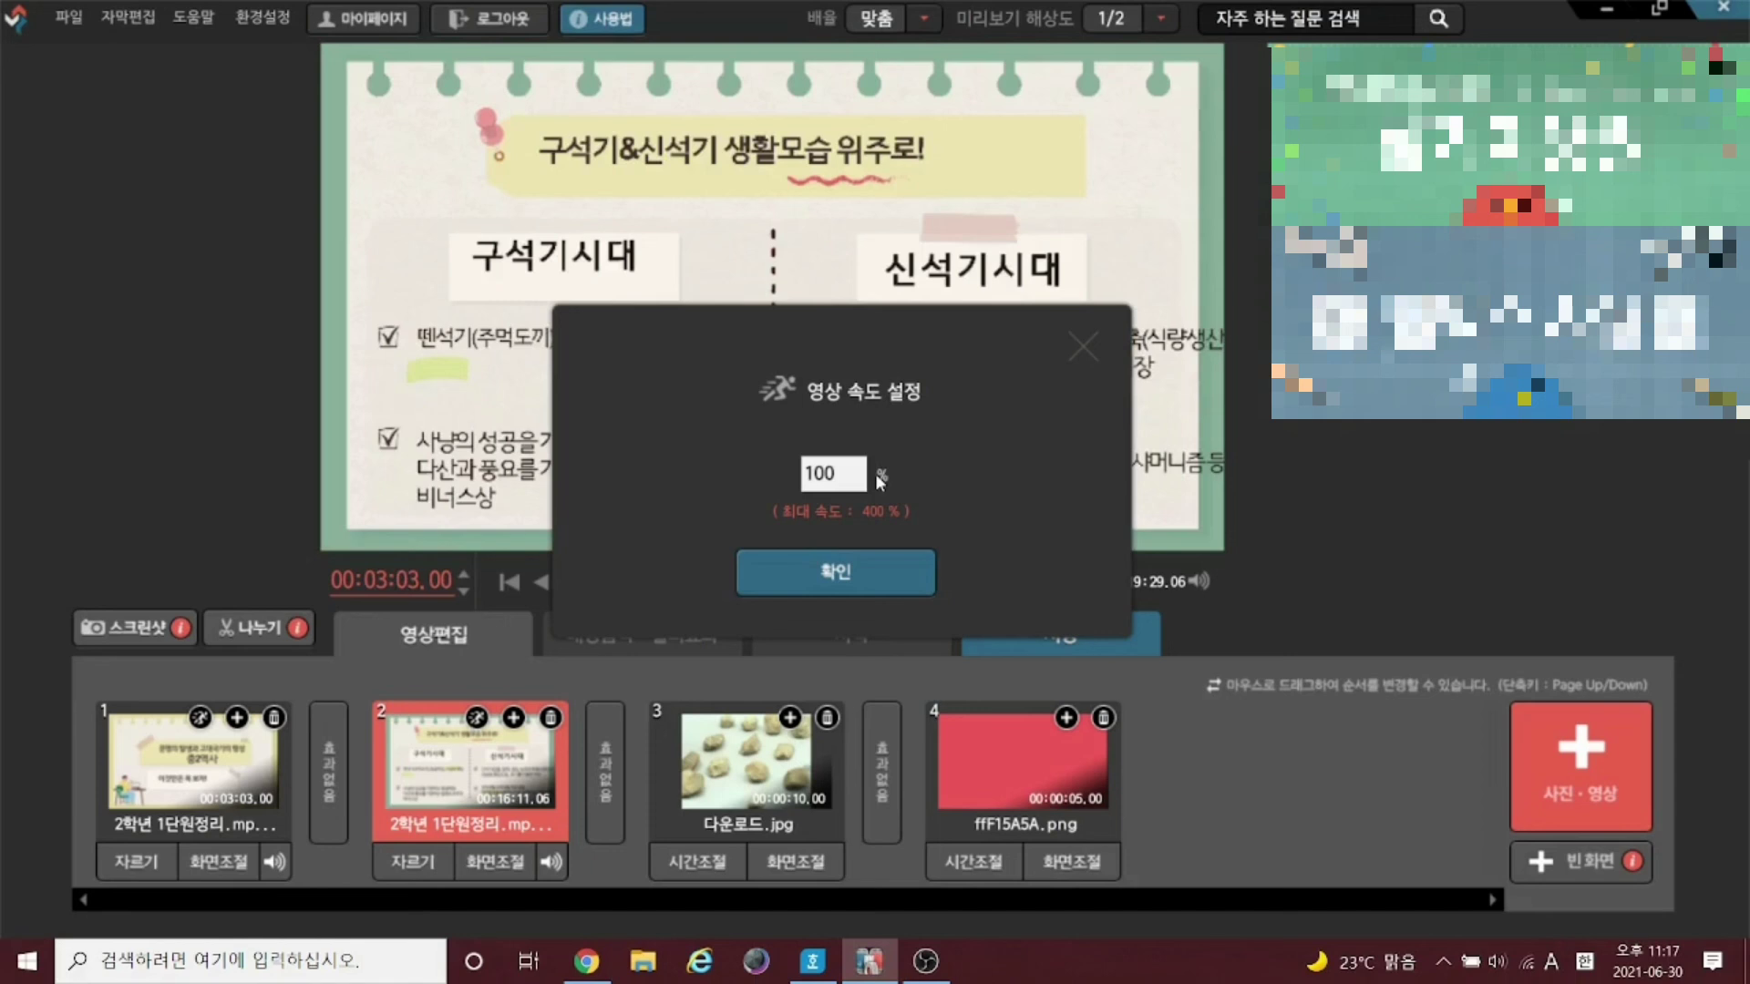
left_click_drag(859, 469, 728, 481)
type("200")
left_click(888, 577)
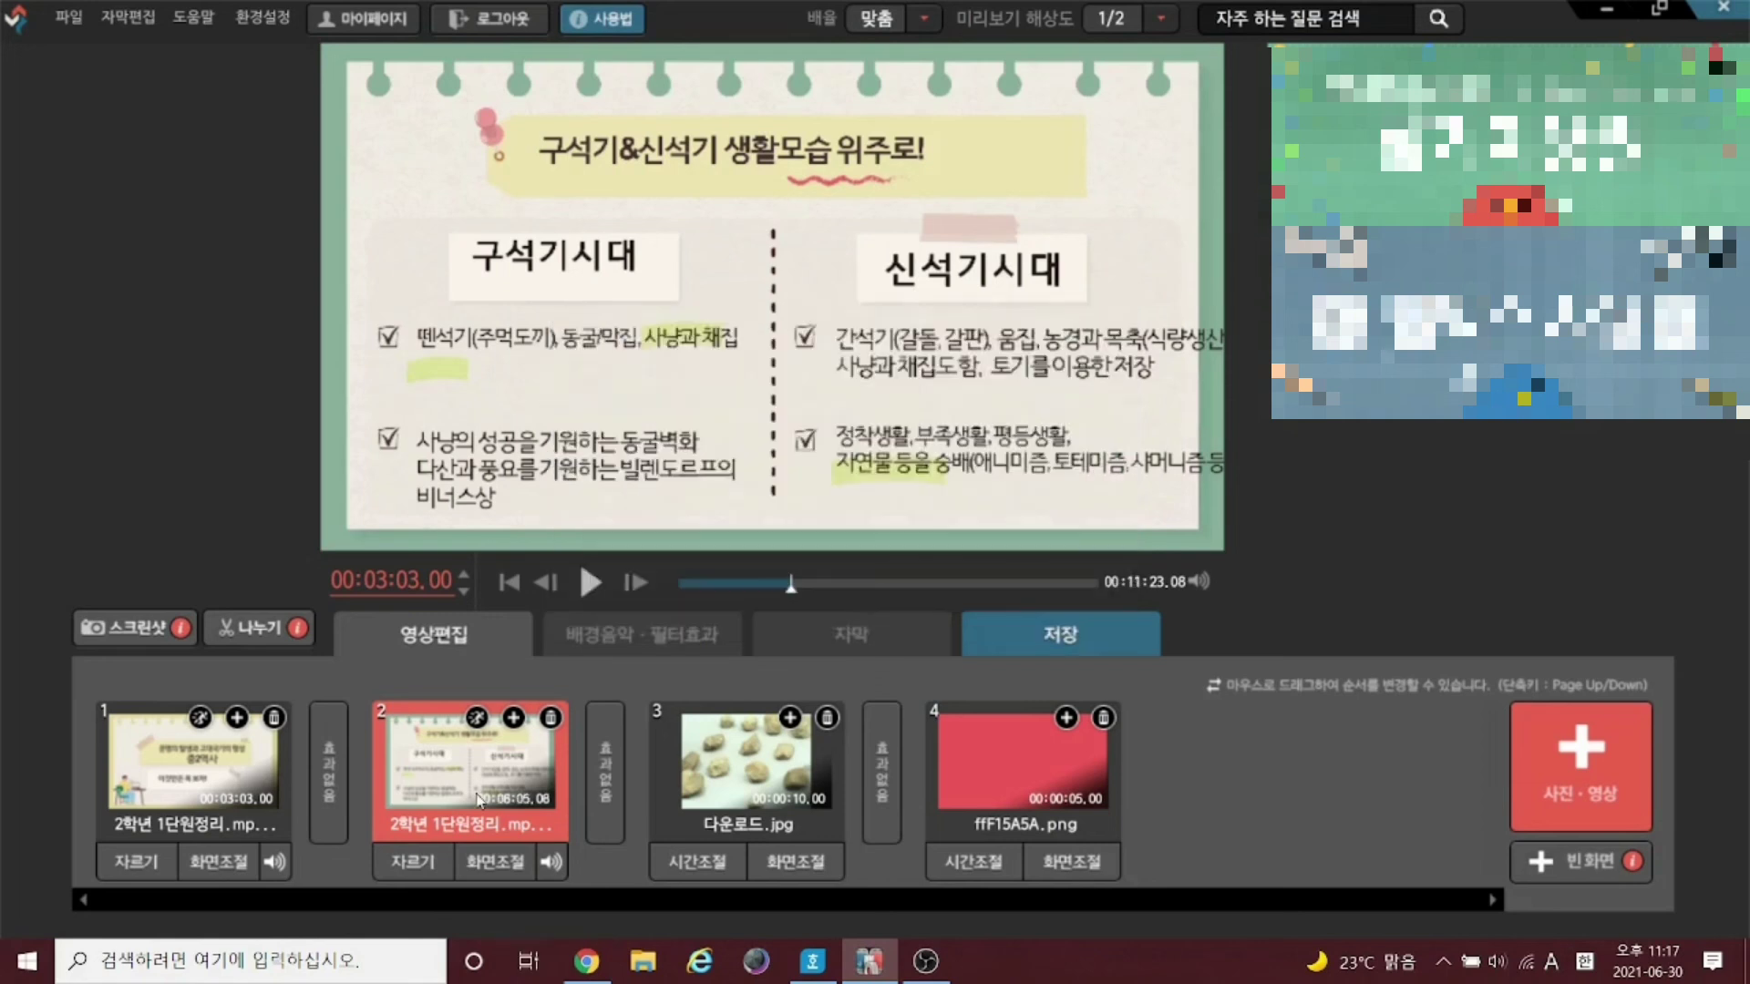